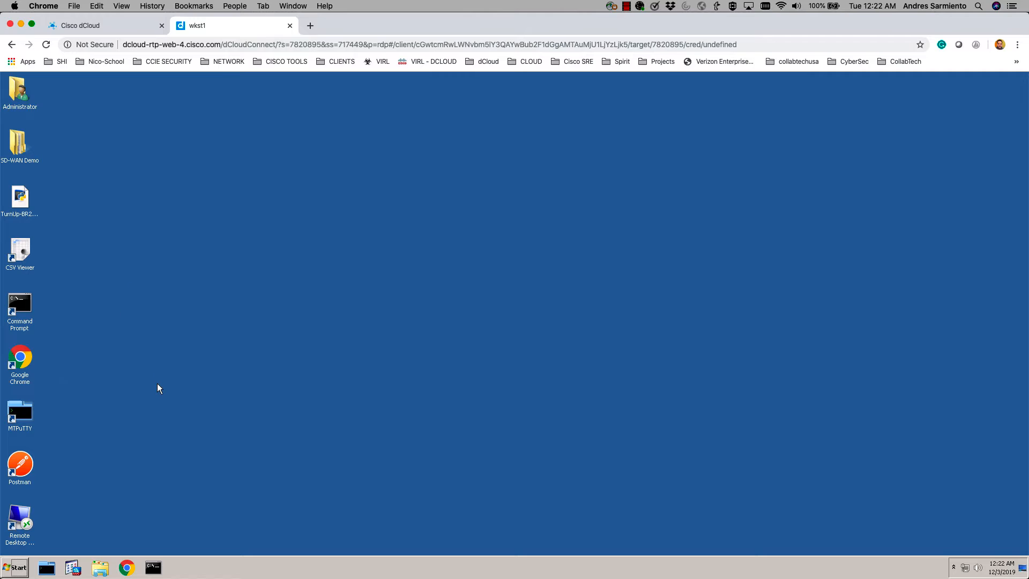
- Load the Viptela vManage bookmark (198.18.1.10) in Chrome and expand the privacy warning's advanced details
{"action": "left_click", "coordinate": [126, 567]}
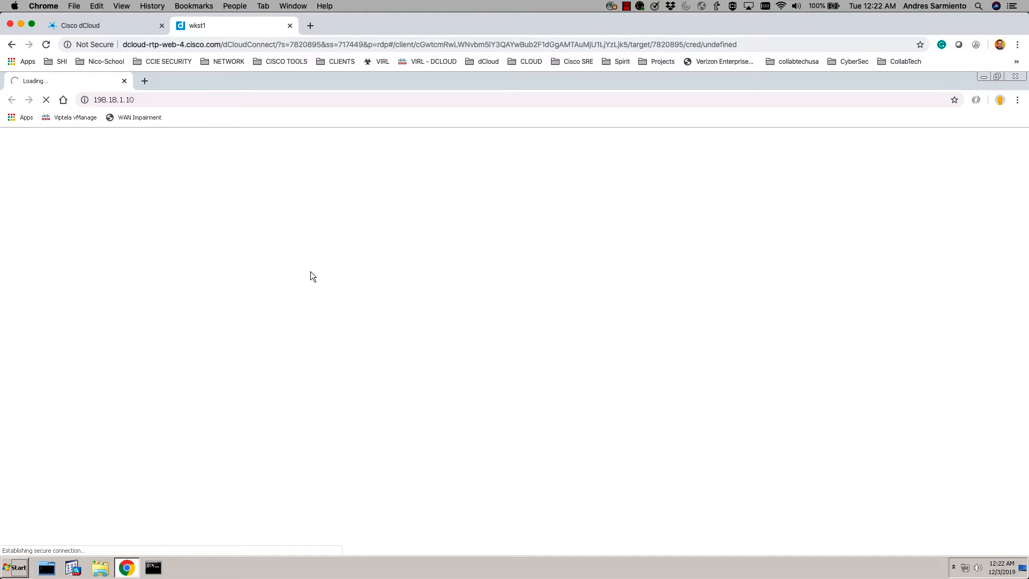
{"action": "left_click", "coordinate": [82, 119]}
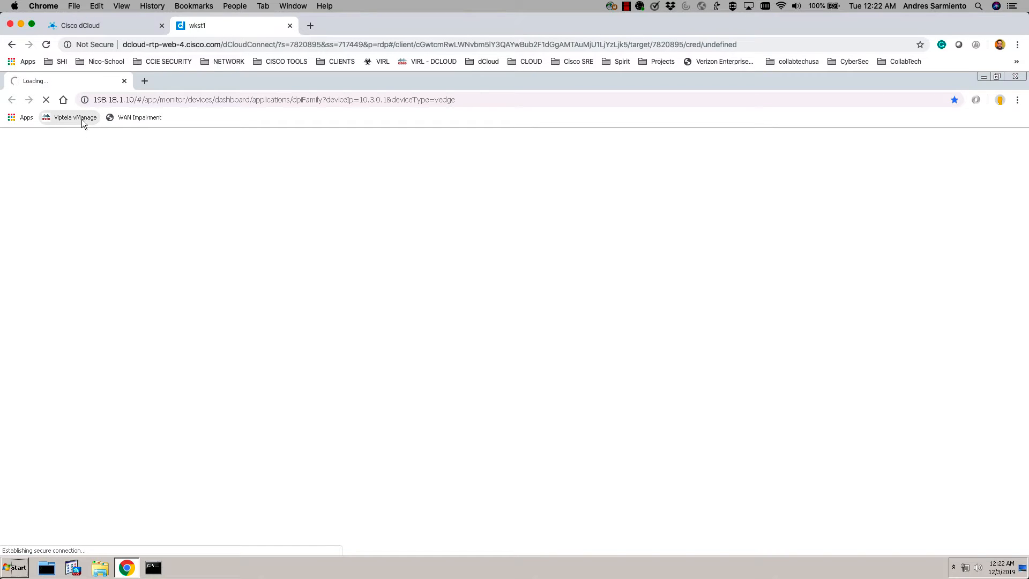
{"action": "left_click", "coordinate": [387, 357]}
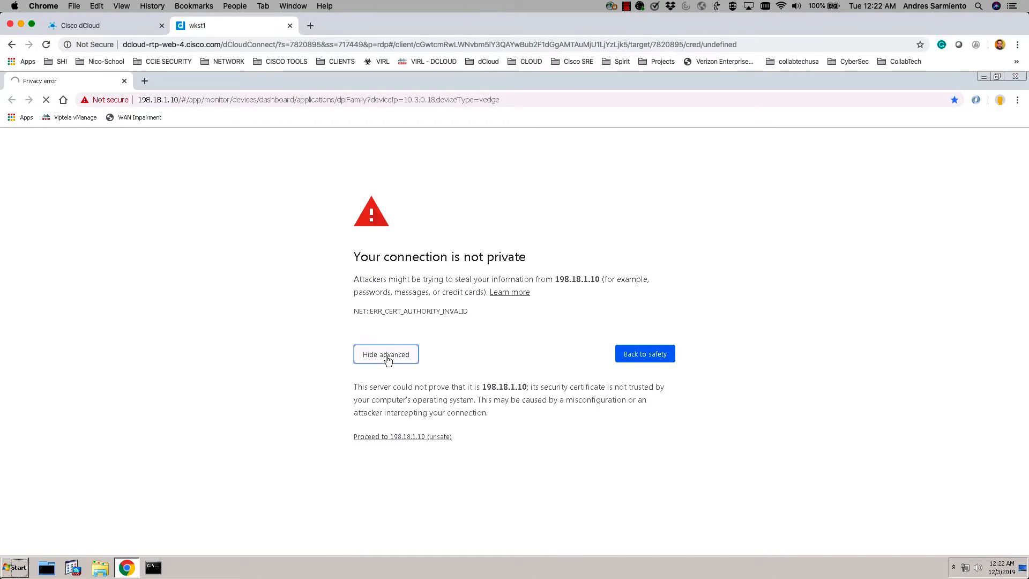
- Bypass the certificate warning, log in with the admin account, and list the reachable WAN Edge devices
{"action": "left_click", "coordinate": [406, 437]}
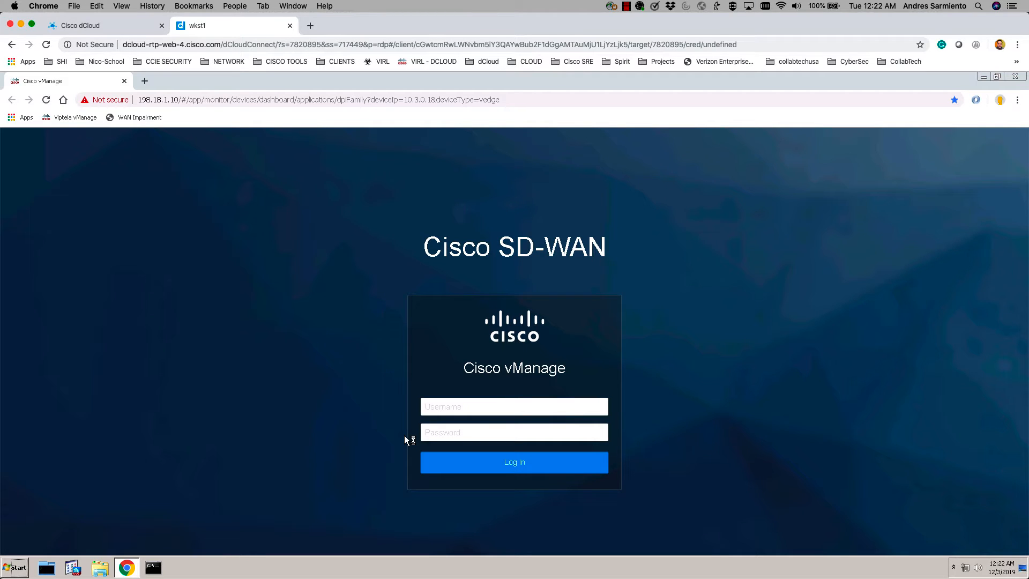
{"action": "type", "text": "admin"}
{"action": "key", "text": "Tab"}
{"action": "type", "text": "a"}
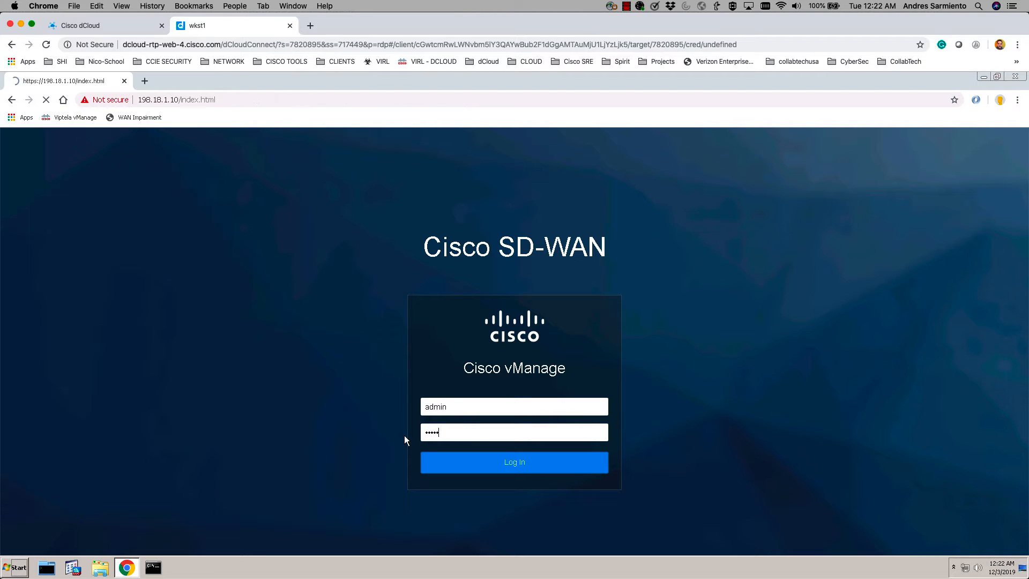
{"action": "left_click", "coordinate": [470, 466]}
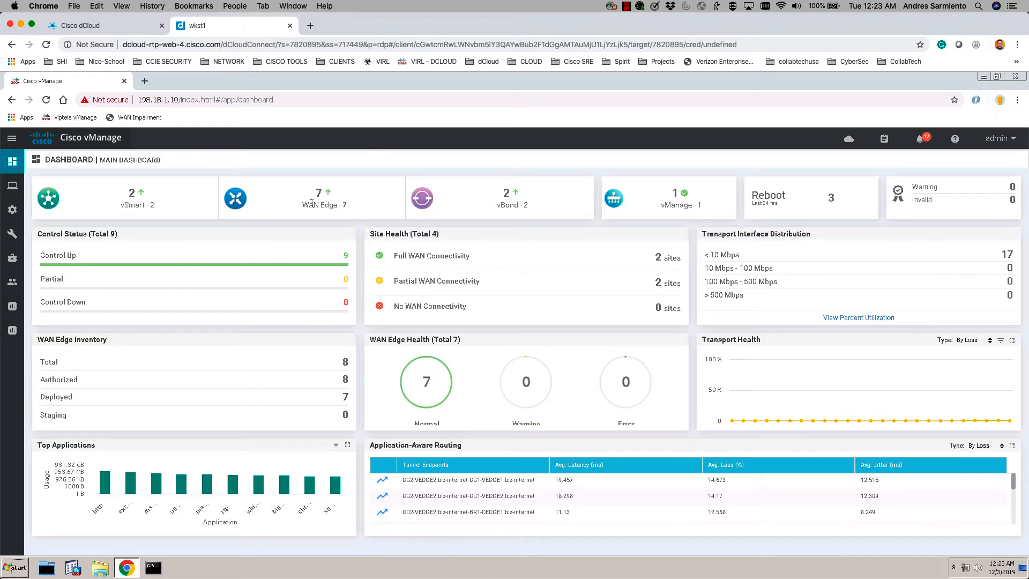
{"action": "left_click", "coordinate": [326, 192]}
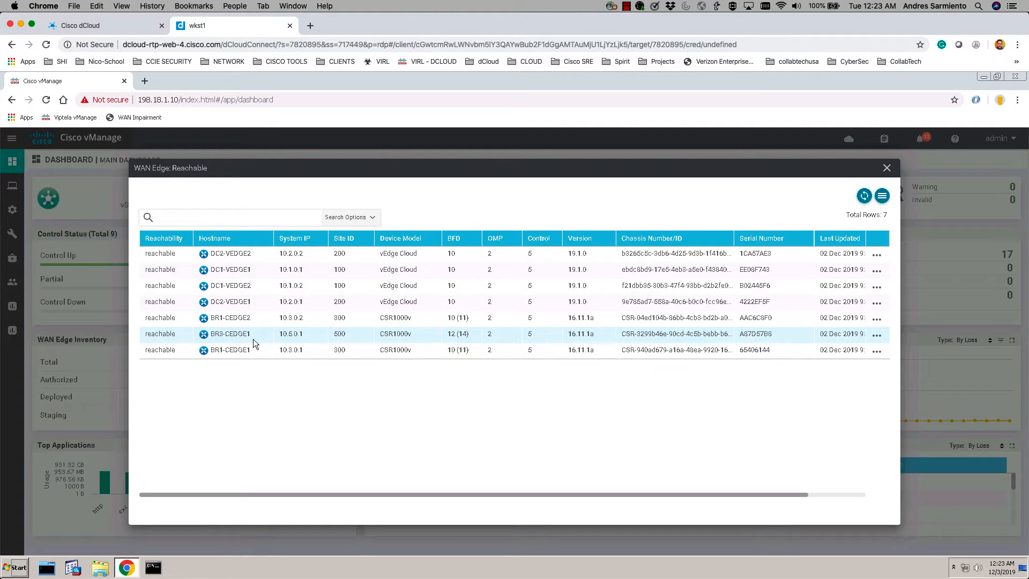
- Close the WAN Edge: Reachable list of seven devices, returning to the main dashboard
{"action": "left_click", "coordinate": [887, 170]}
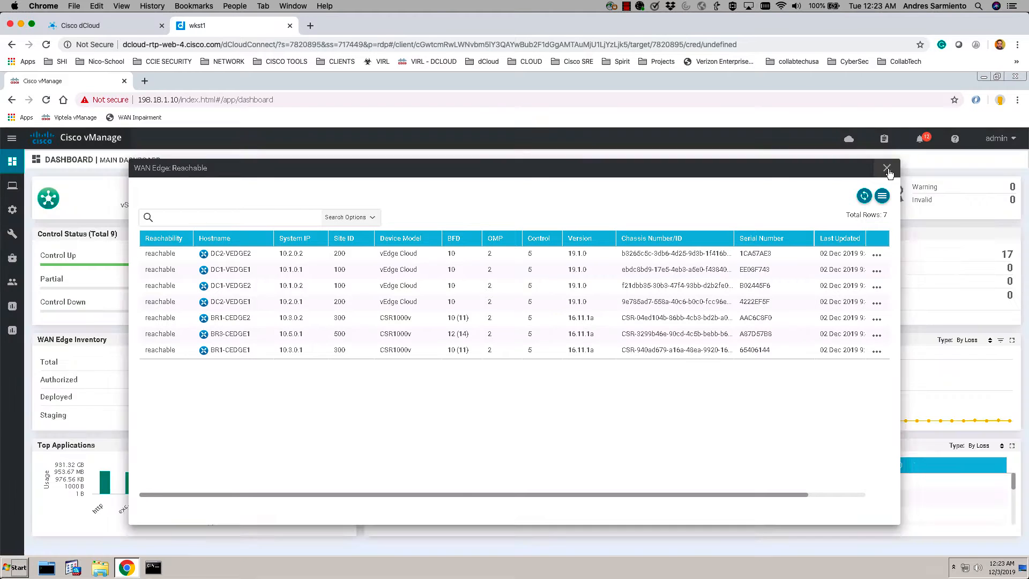
{"action": "mouse_move", "coordinate": [12, 210]}
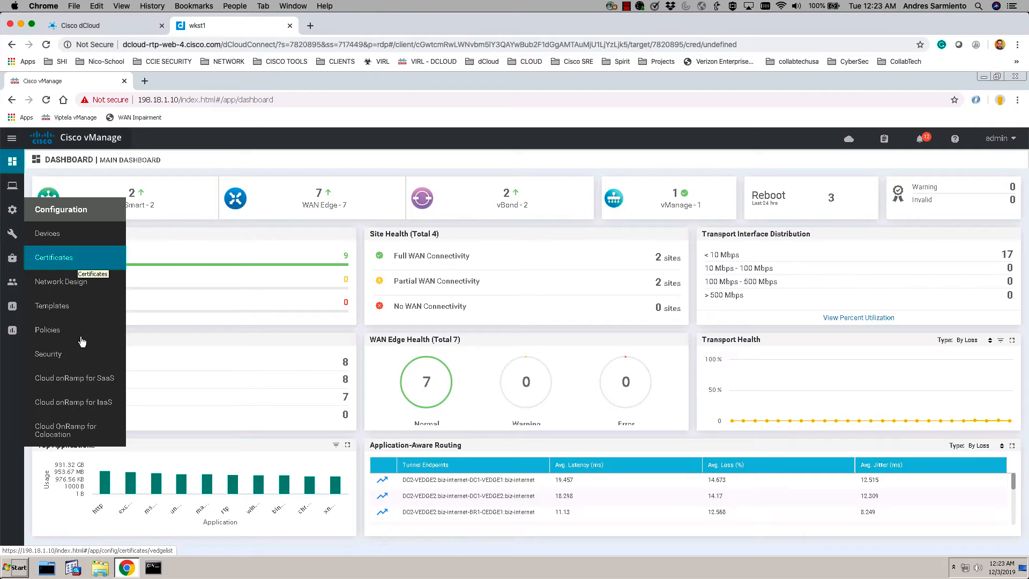
- Open Attach Devices for the BranchType2Template-vEdge device template
{"action": "left_click", "coordinate": [56, 305]}
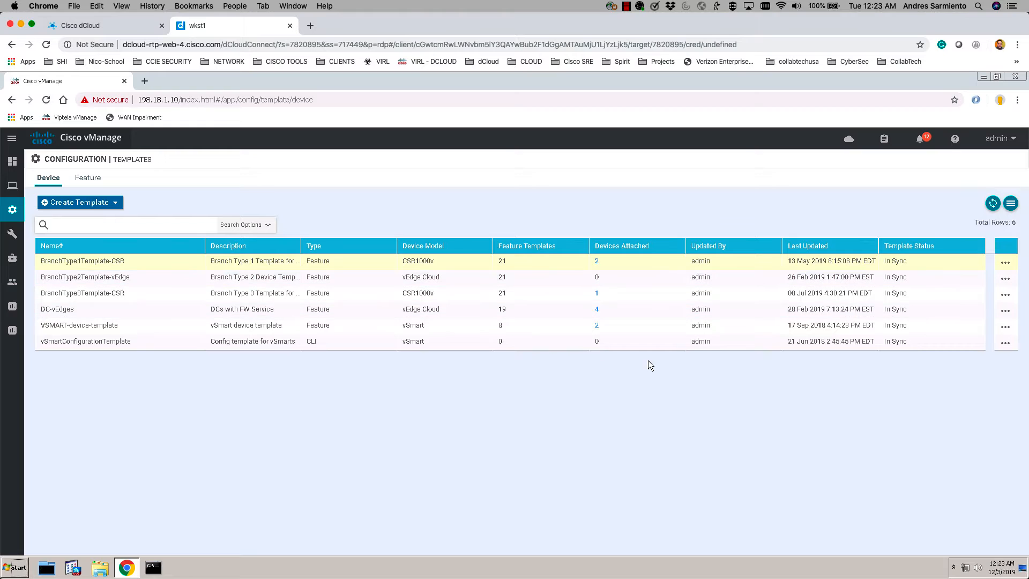
{"action": "left_click", "coordinate": [1006, 280]}
{"action": "left_click", "coordinate": [961, 366]}
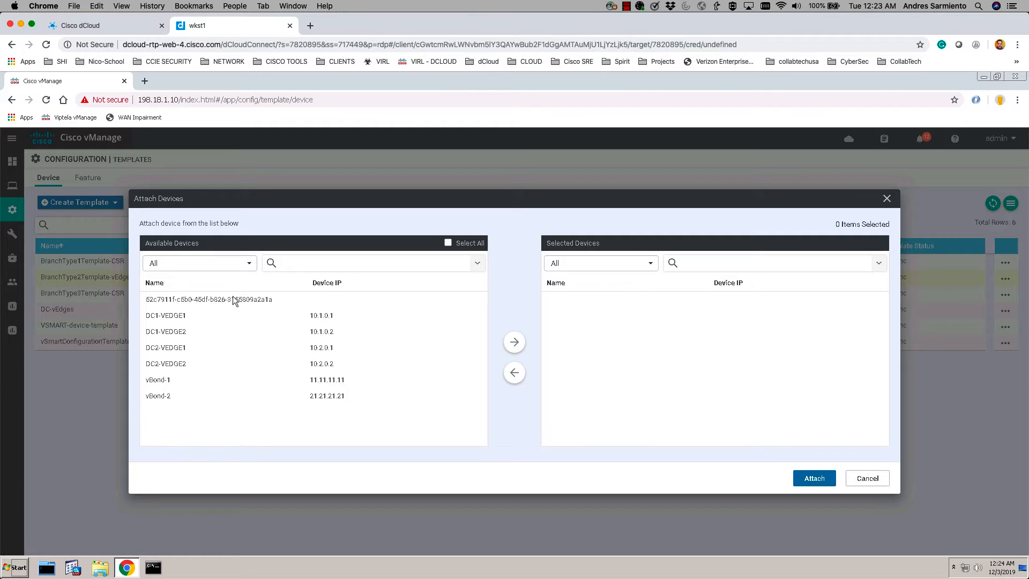
- Move the chassis-number device into Selected Devices and attach it to BranchType2Template-vEdge
{"action": "left_click", "coordinate": [234, 299]}
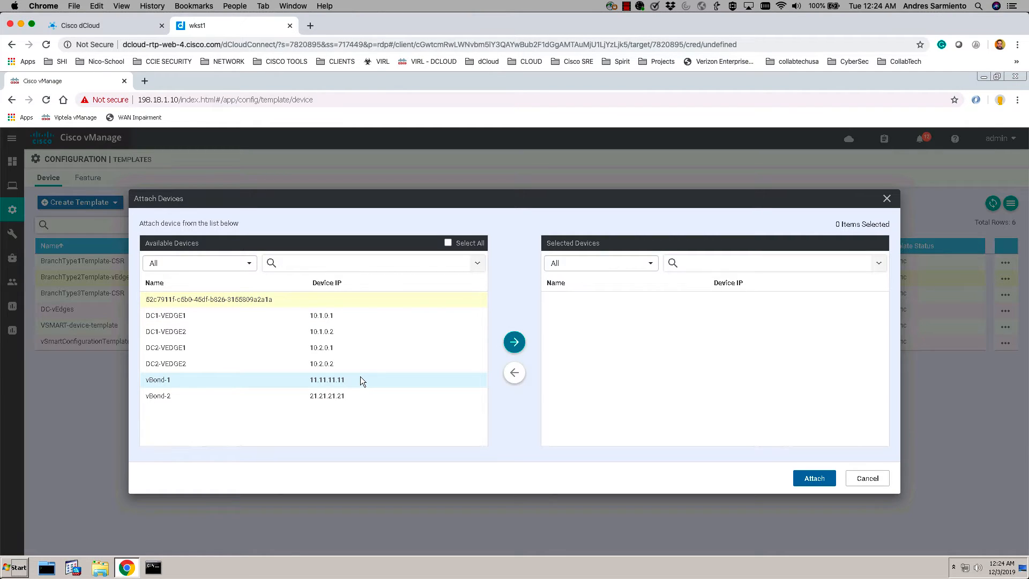
{"action": "left_click", "coordinate": [515, 342]}
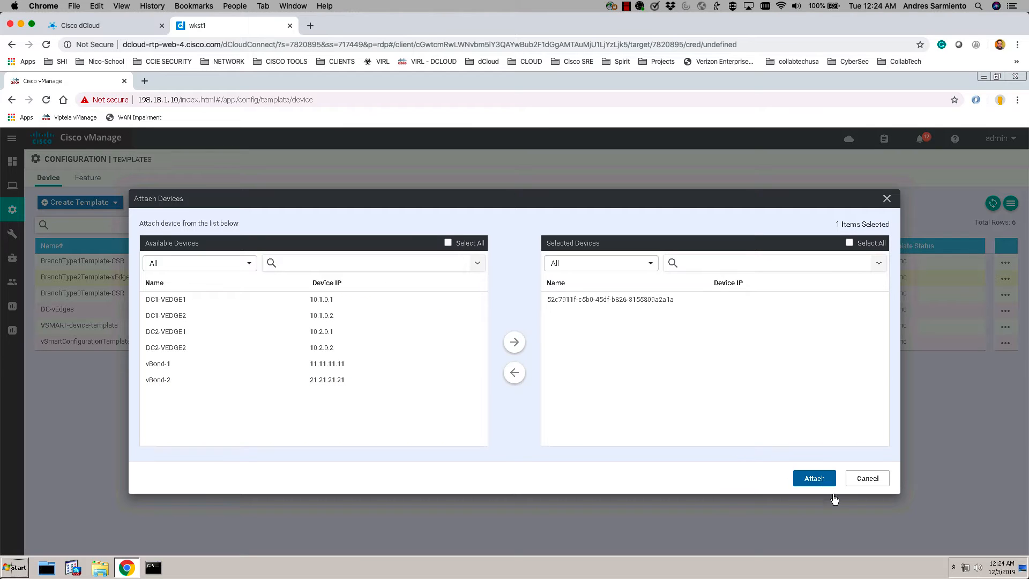
{"action": "left_click", "coordinate": [815, 478]}
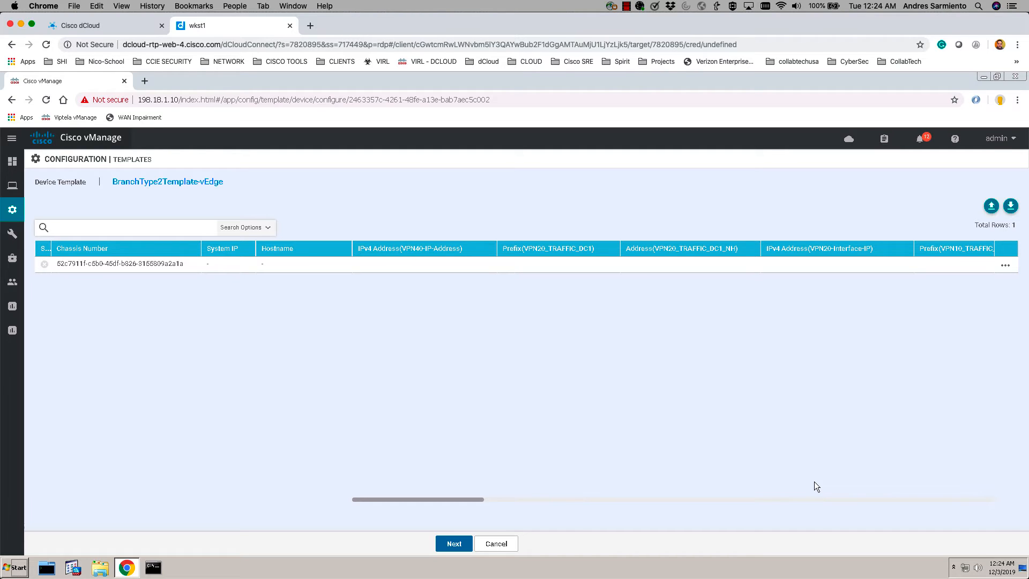
{"action": "left_click", "coordinate": [1005, 266]}
{"action": "left_click", "coordinate": [971, 290]}
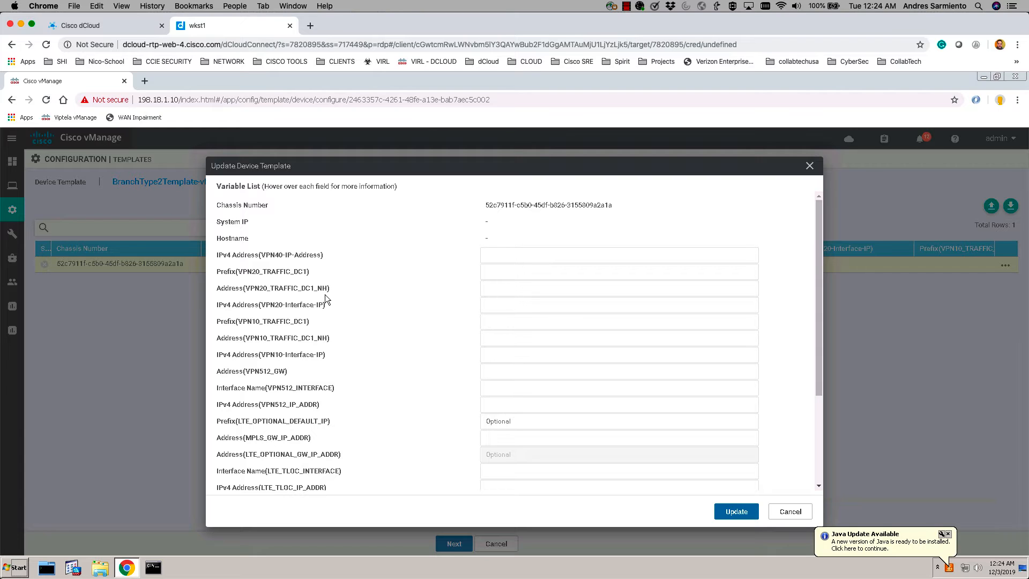
{"action": "scroll", "coordinate": [600, 287], "scroll_direction": "down", "scroll_amount": 1}
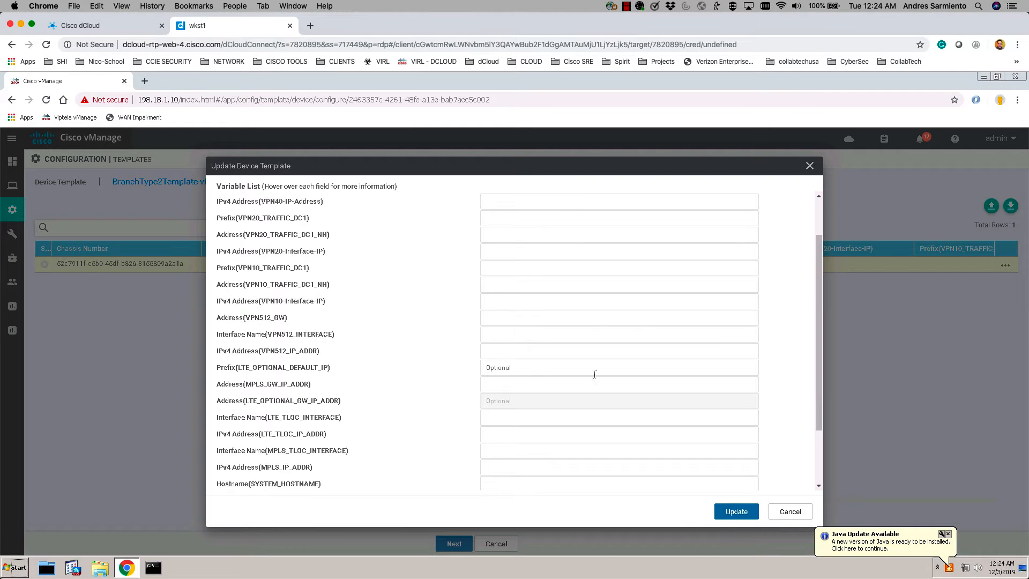
{"action": "left_click_drag", "start_coordinate": [816, 384], "coordinate": [820, 298]}
{"action": "left_click", "coordinate": [810, 166]}
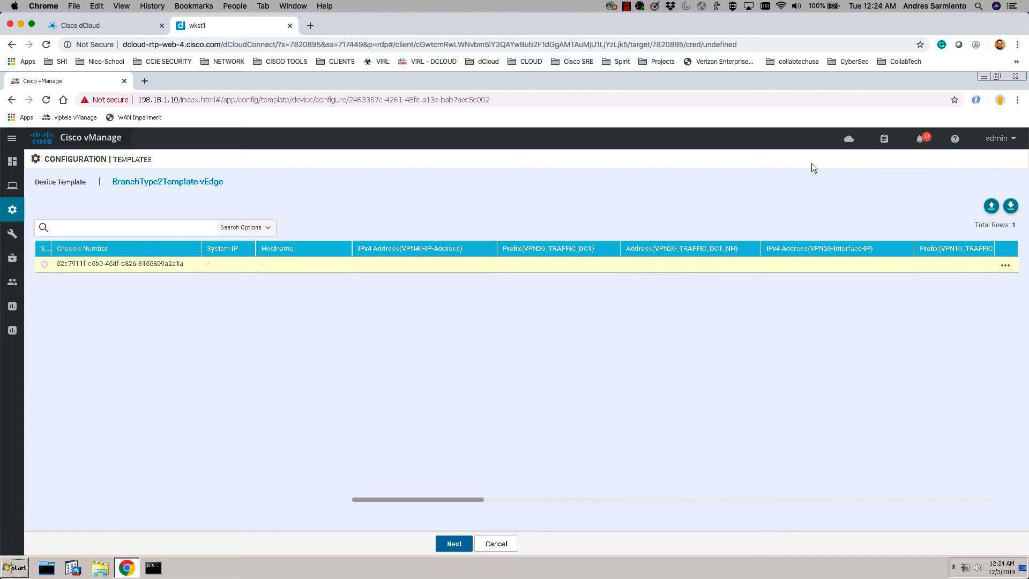
- Upload BranchType2Template.csv from Desktop > SD-WAN Demo > csvConfigFiles to fill the device variables
{"action": "left_click", "coordinate": [990, 207]}
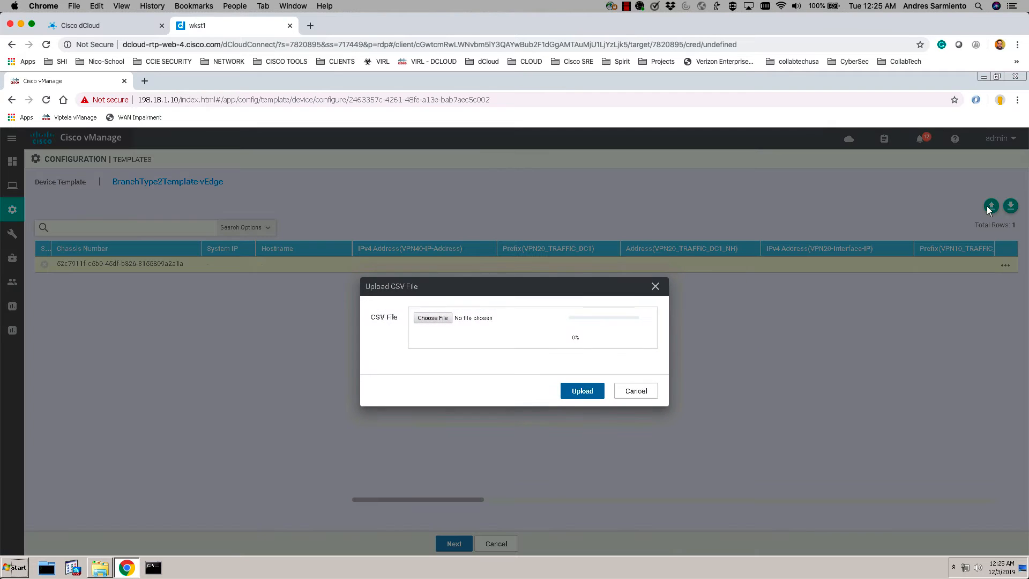
{"action": "left_click", "coordinate": [433, 318]}
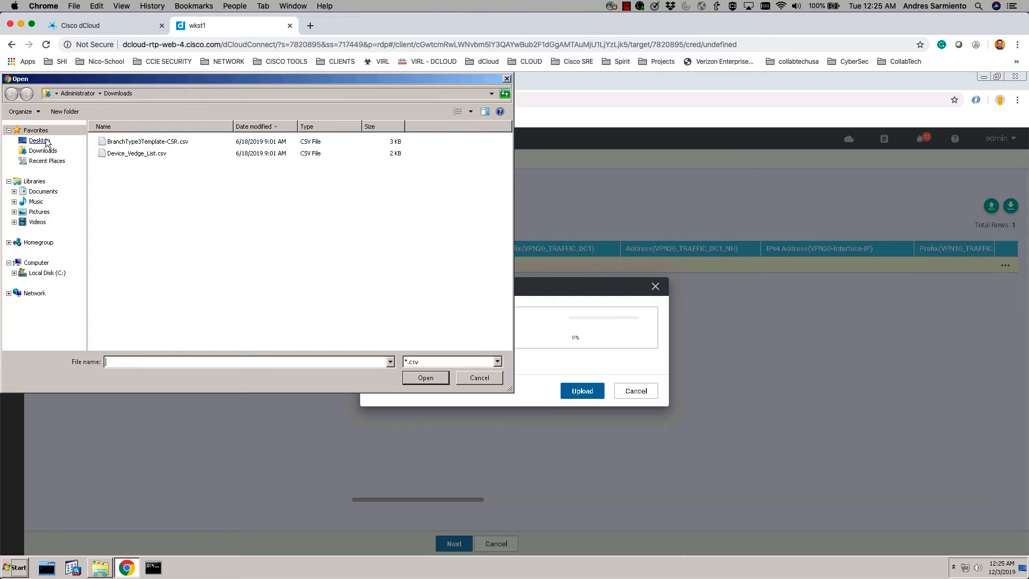
{"action": "left_click", "coordinate": [40, 141]}
{"action": "double_click", "coordinate": [413, 170]}
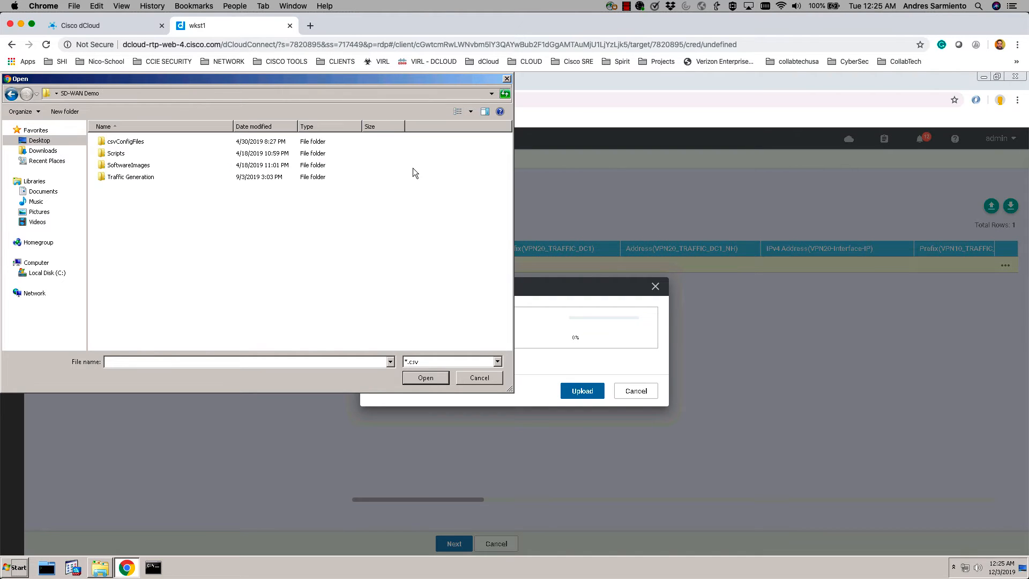
{"action": "double_click", "coordinate": [128, 141]}
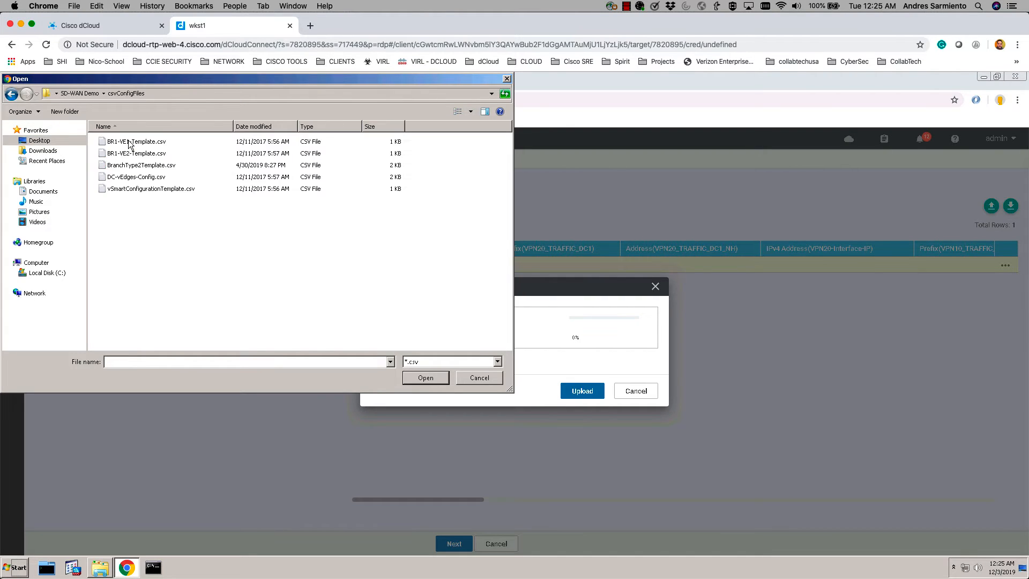
{"action": "double_click", "coordinate": [142, 165]}
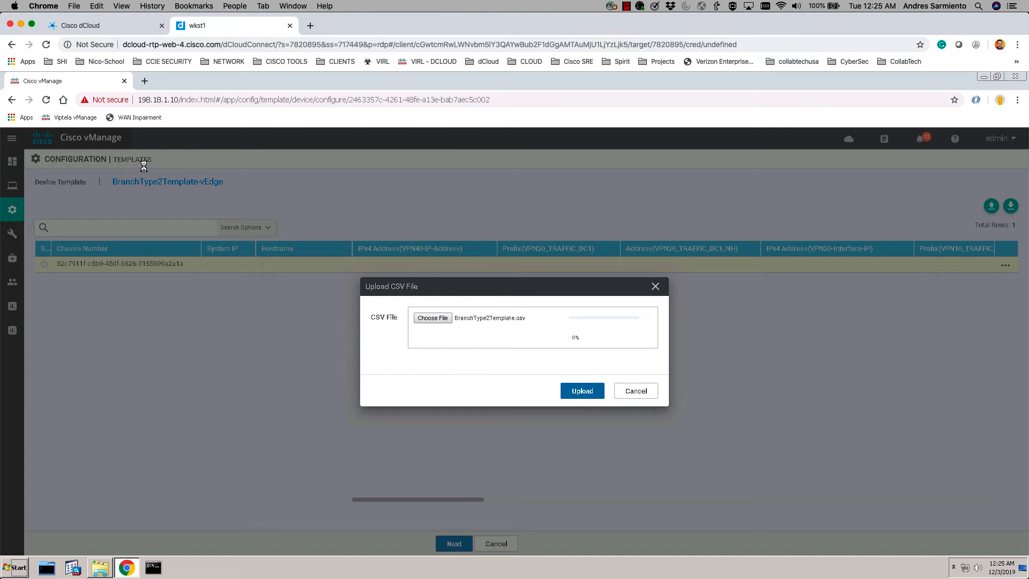
{"action": "left_click", "coordinate": [579, 389]}
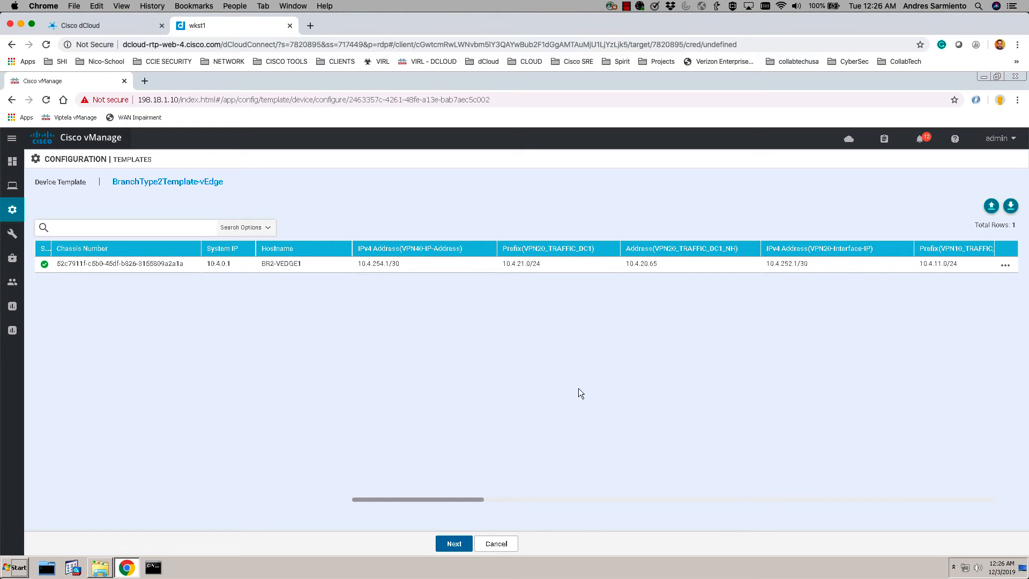
- Review BR2-VEDGE1's generated config preview, checking system-ip 10.4.0.1, site-id 400 and the aaa lines
{"action": "left_click", "coordinate": [454, 544]}
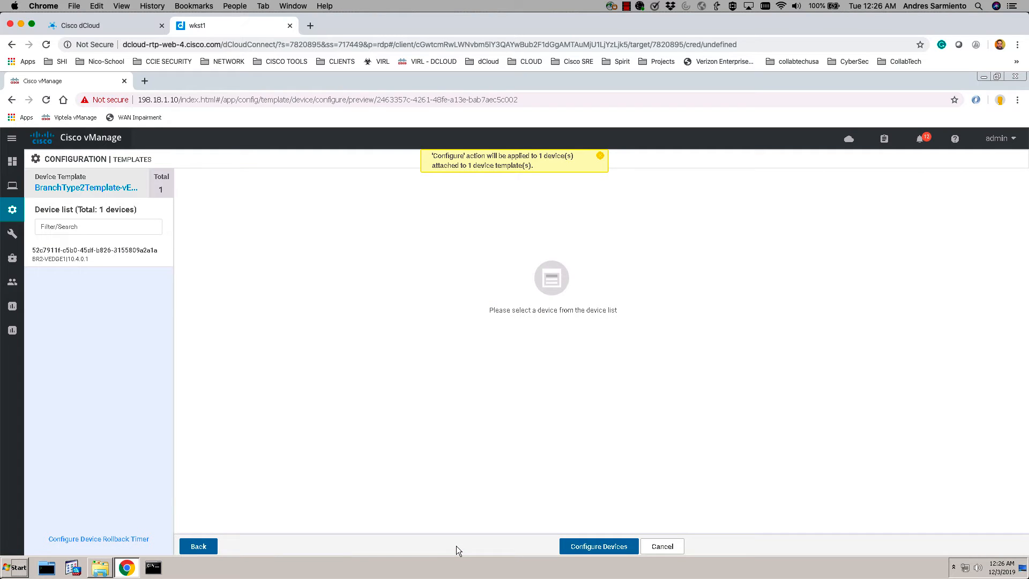
{"action": "left_click", "coordinate": [86, 251]}
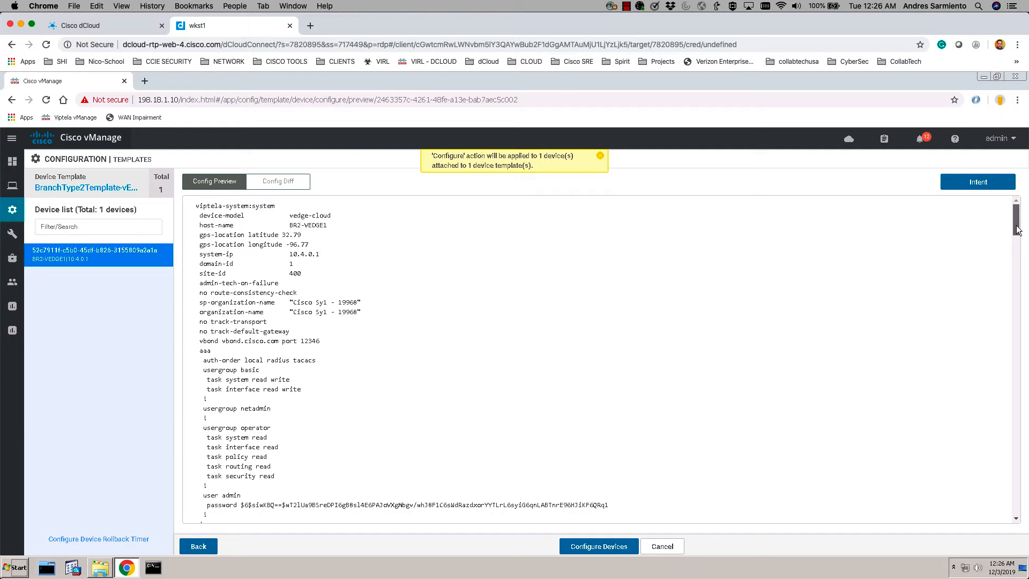
{"action": "mouse_move", "coordinate": [1017, 226]}
{"action": "left_mouse_down"}
{"action": "mouse_move", "coordinate": [1005, 292]}
{"action": "mouse_move", "coordinate": [1011, 222]}
{"action": "left_mouse_up"}
{"action": "scroll", "coordinate": [1009, 236], "scroll_direction": "down", "scroll_amount": 3}
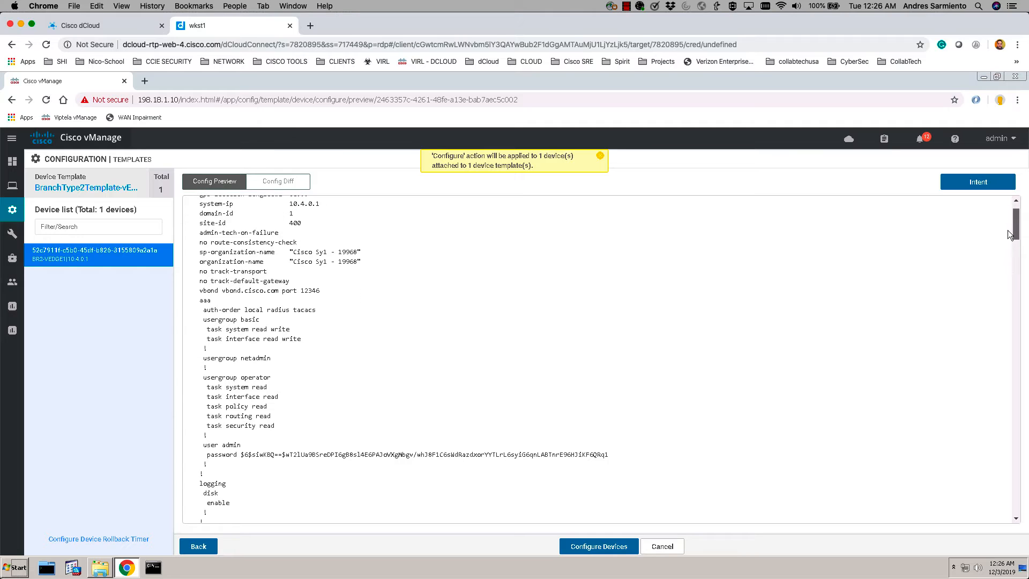
{"action": "scroll", "coordinate": [1010, 238], "scroll_direction": "down", "scroll_amount": 2}
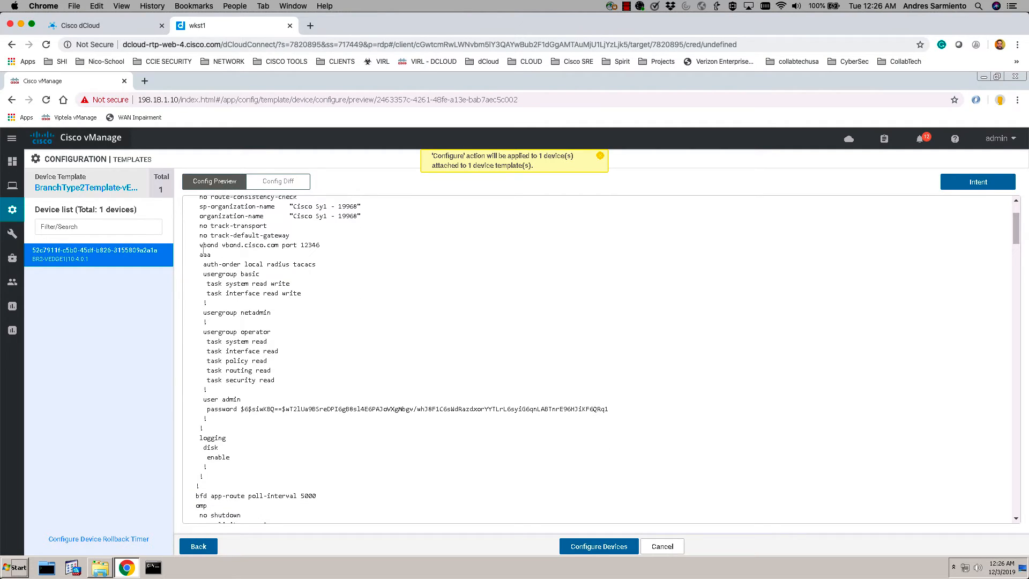
{"action": "left_click_drag", "start_coordinate": [203, 252], "coordinate": [293, 295]}
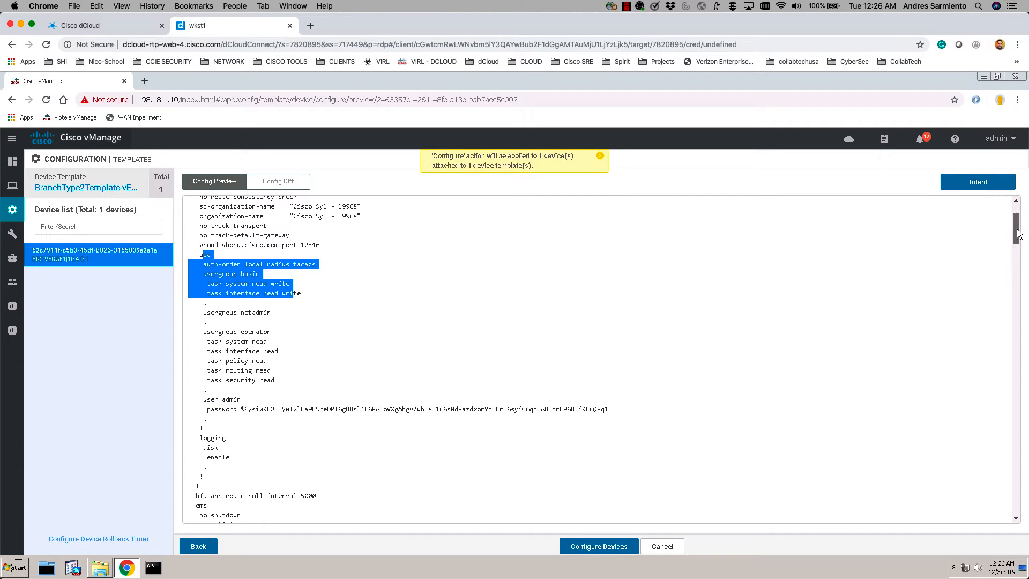
{"action": "left_click_drag", "start_coordinate": [1018, 234], "coordinate": [1011, 206]}
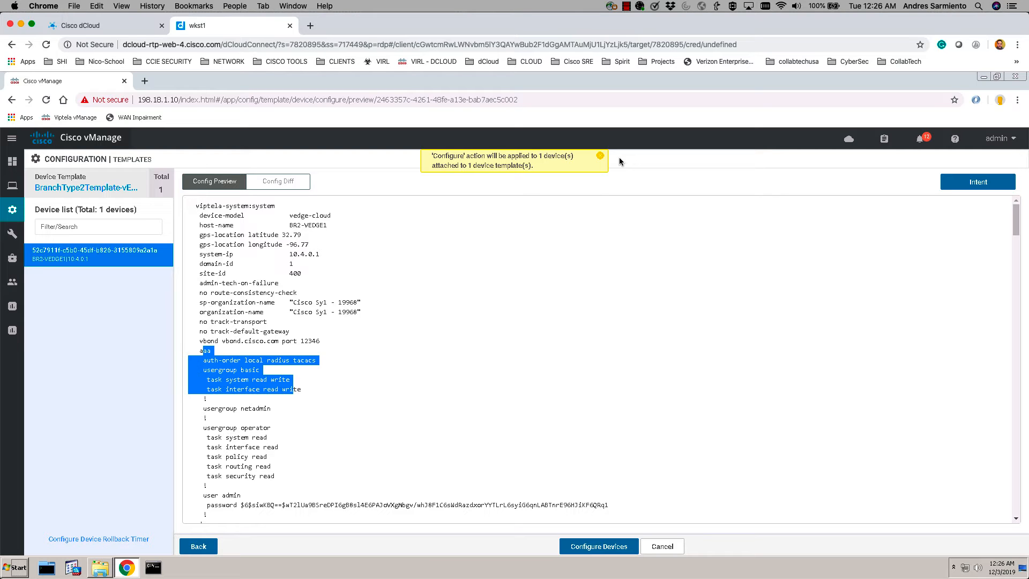
- Push the template configuration to BR2-VEDGE1 and check the task's in-progress status
{"action": "left_click", "coordinate": [596, 545]}
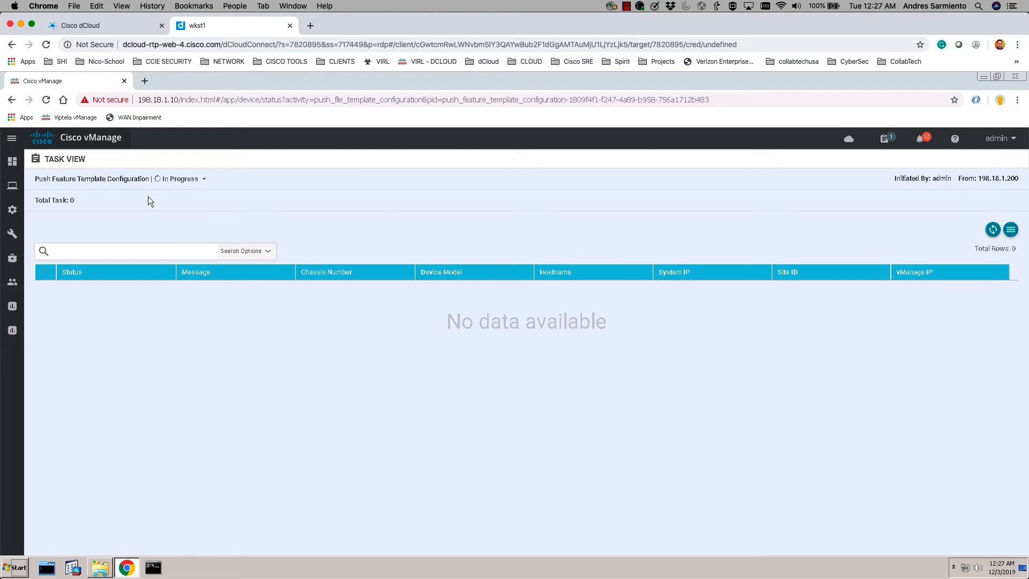
{"action": "left_click_drag", "start_coordinate": [224, 179], "coordinate": [72, 177]}
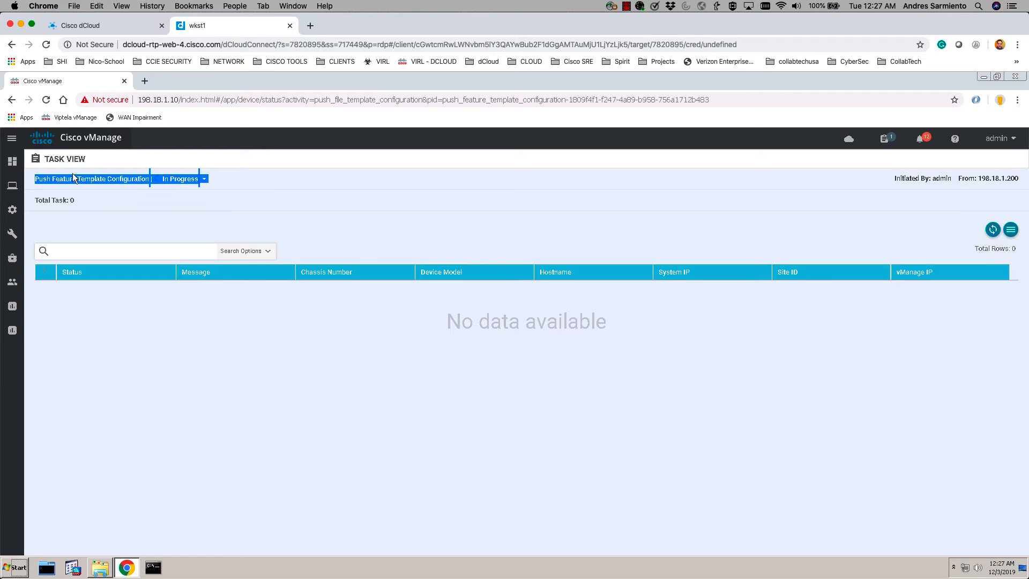
{"action": "left_click", "coordinate": [87, 179]}
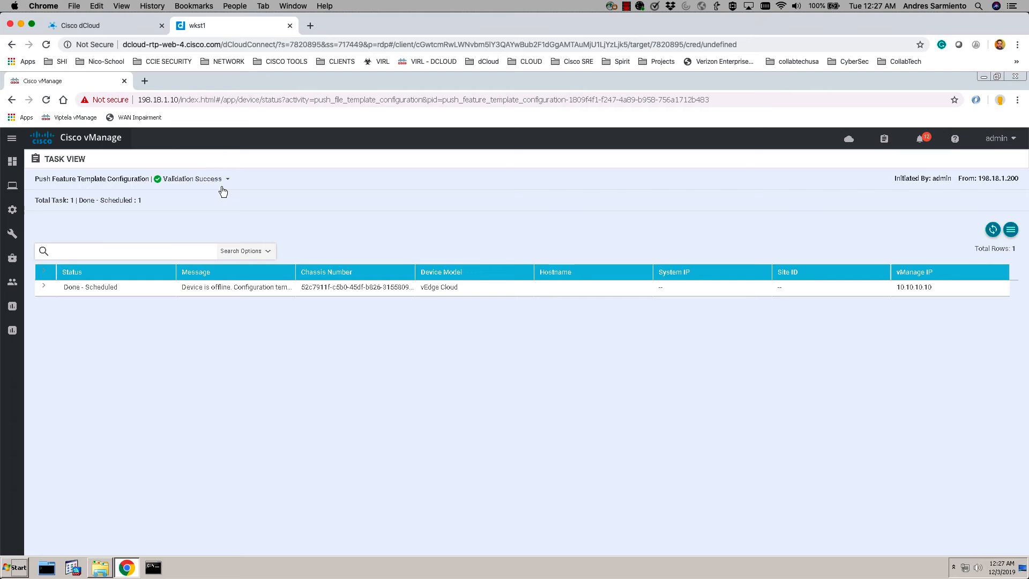
- Expand and read the validation log reporting device 10.4.0.1 is not connected to vManage
{"action": "left_click", "coordinate": [227, 179]}
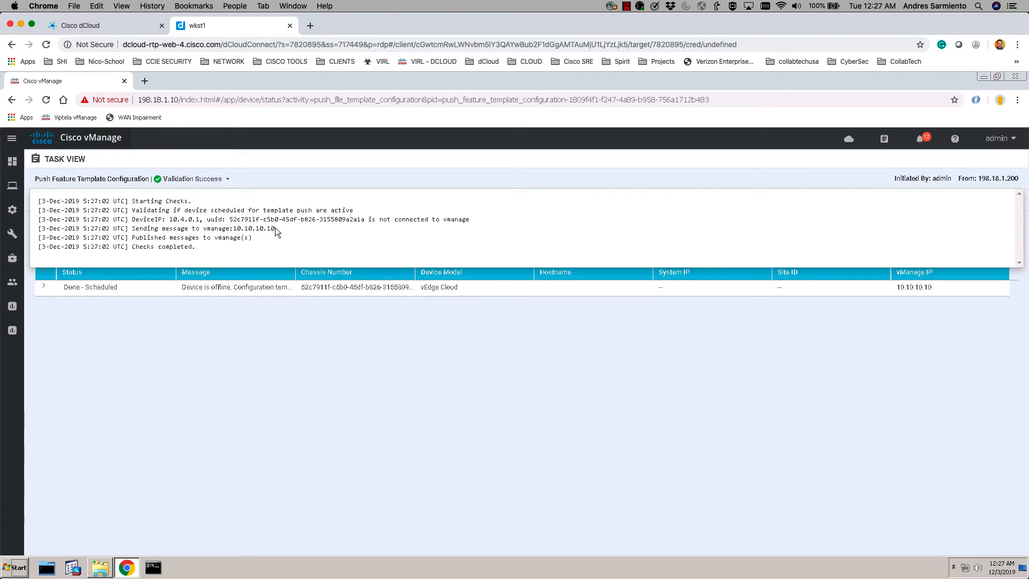
{"action": "double_click", "coordinate": [147, 201]}
{"action": "left_click", "coordinate": [198, 262], "text": "shift"}
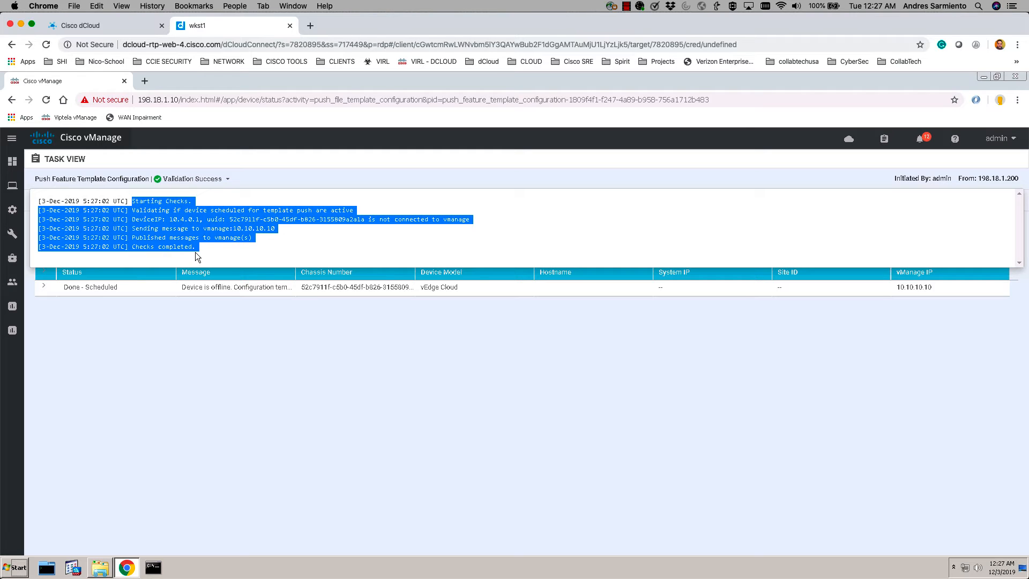
{"action": "left_click", "coordinate": [262, 250]}
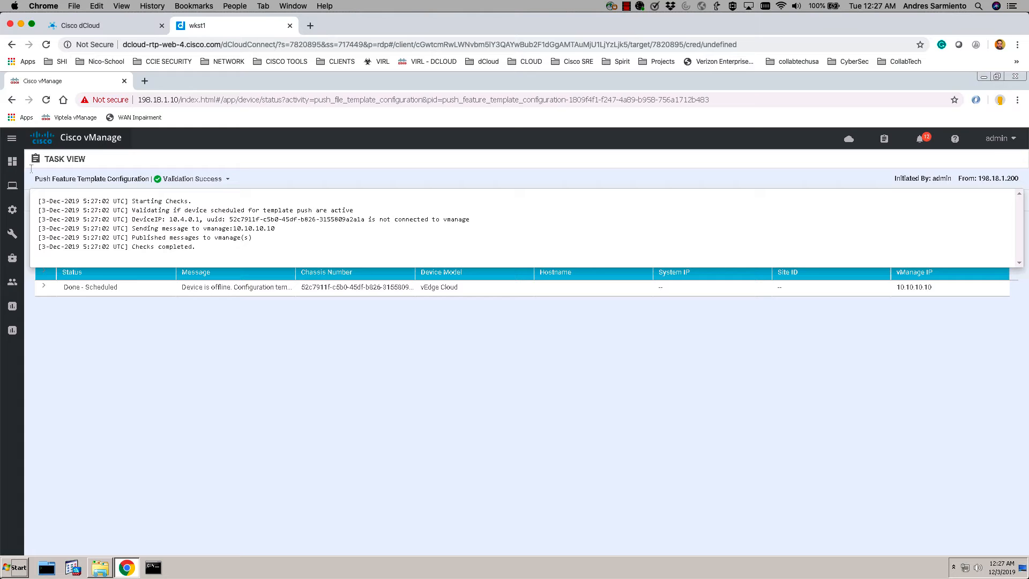
{"action": "mouse_move", "coordinate": [12, 161]}
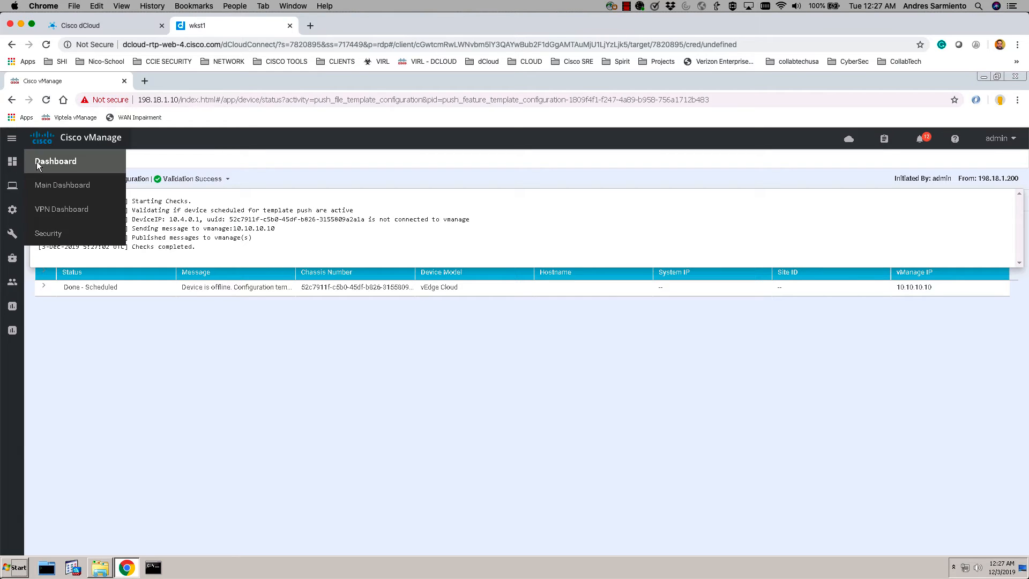
- Return to the vManage main dashboard, then minimize Chrome to reveal the csvConfigFiles folder
{"action": "left_click", "coordinate": [64, 188]}
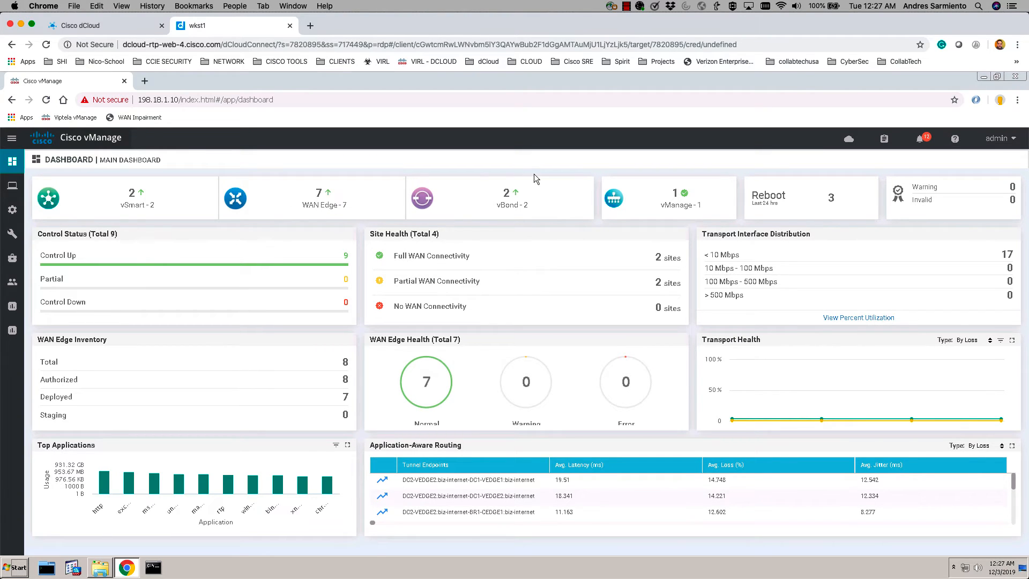
{"action": "left_click", "coordinate": [982, 77]}
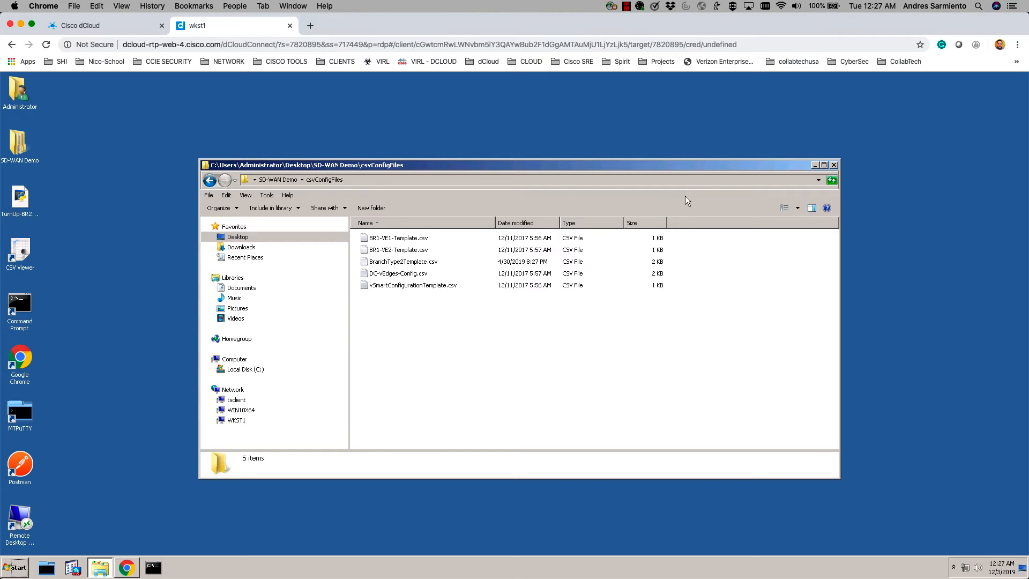
- Minimize the csvConfigFiles folder and open TurnUp-BR2-INET-Connection.py in Notepad++
{"action": "left_click", "coordinate": [815, 165]}
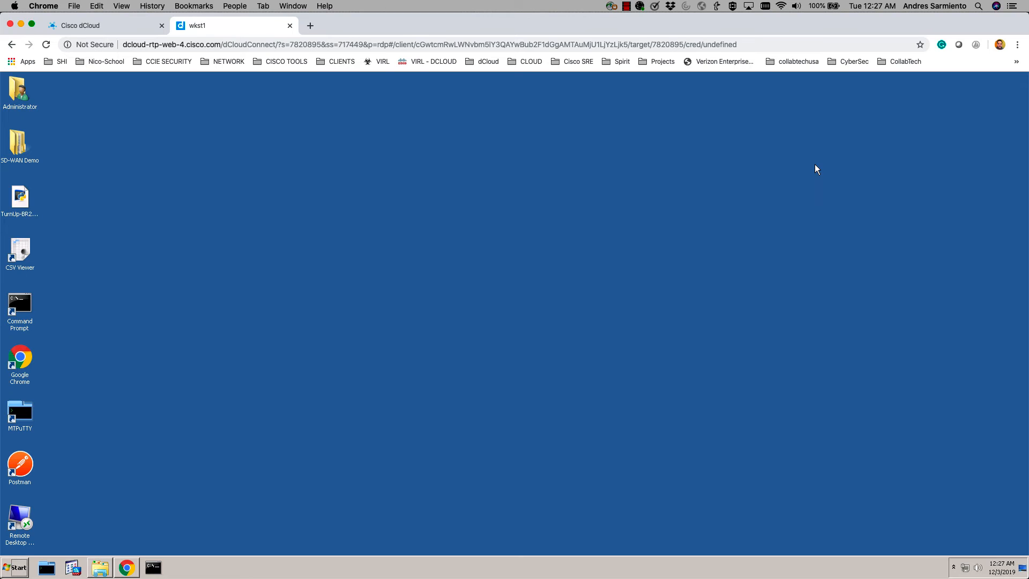
{"action": "right_click", "coordinate": [13, 199]}
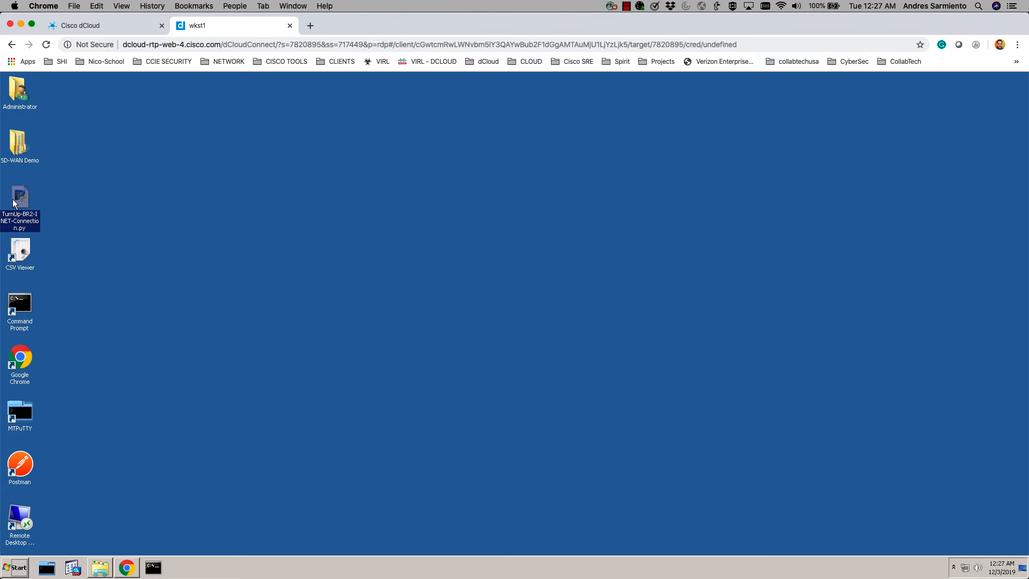
{"action": "left_click", "coordinate": [68, 234]}
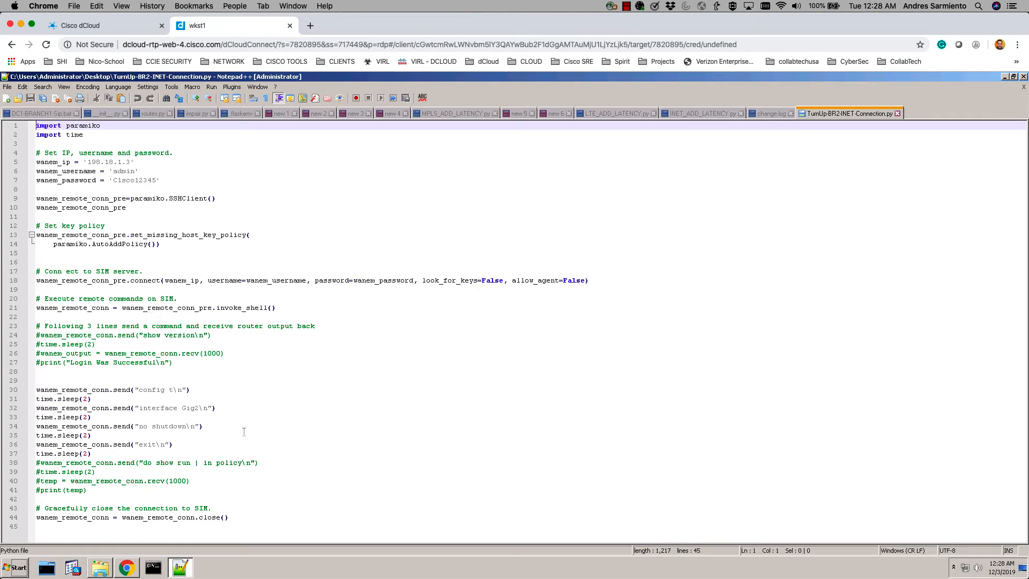
- Highlight the config t, interface and no shutdown commands on script lines 30–34
{"action": "left_click", "coordinate": [131, 391]}
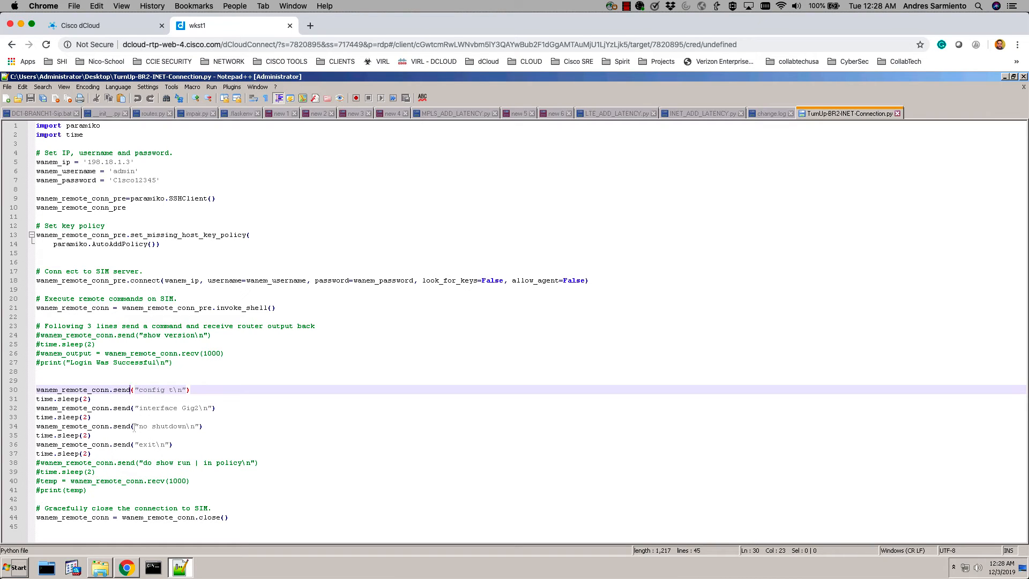
{"action": "double_click", "coordinate": [153, 408]}
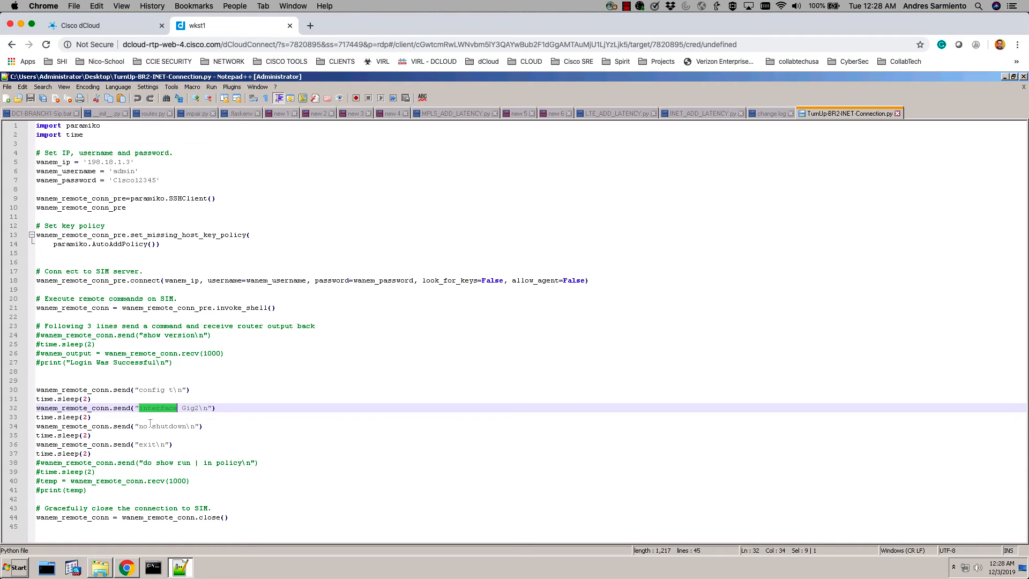
{"action": "left_click_drag", "start_coordinate": [143, 426], "coordinate": [190, 426]}
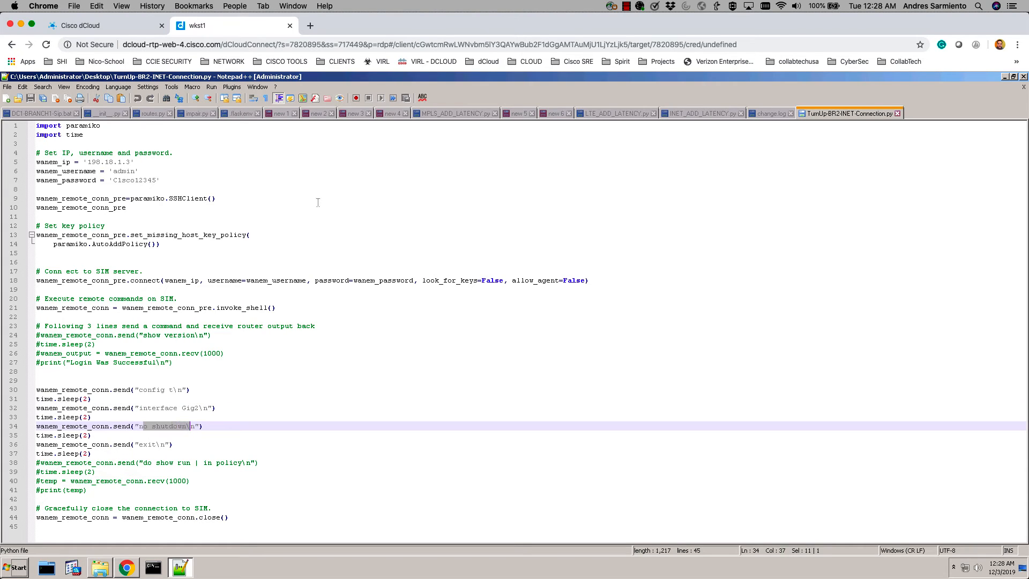
- Close the script and Notepad++, then run the TurnUp-BR2 script from the desktop
{"action": "left_click", "coordinate": [896, 113]}
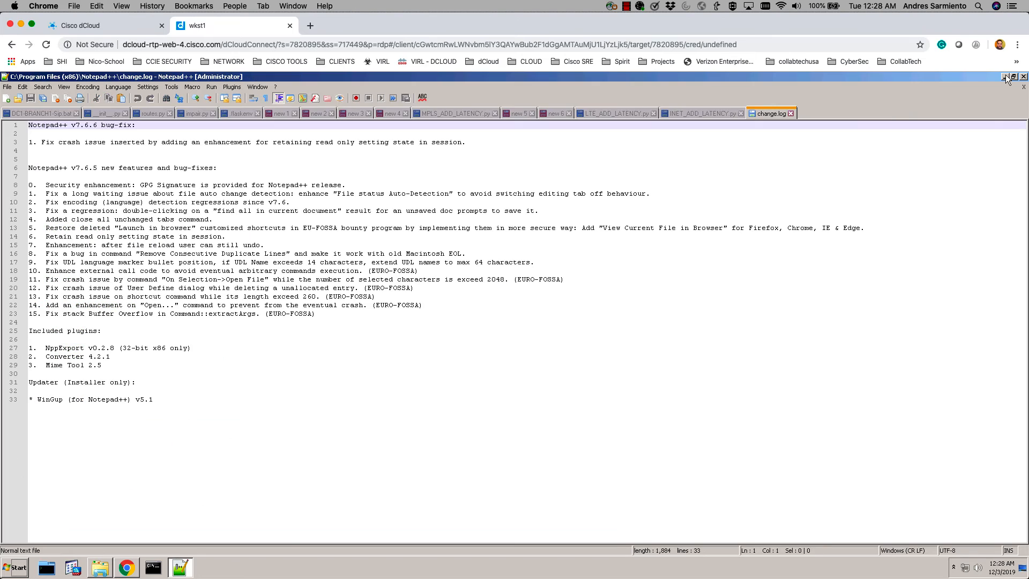
{"action": "left_click", "coordinate": [1005, 76]}
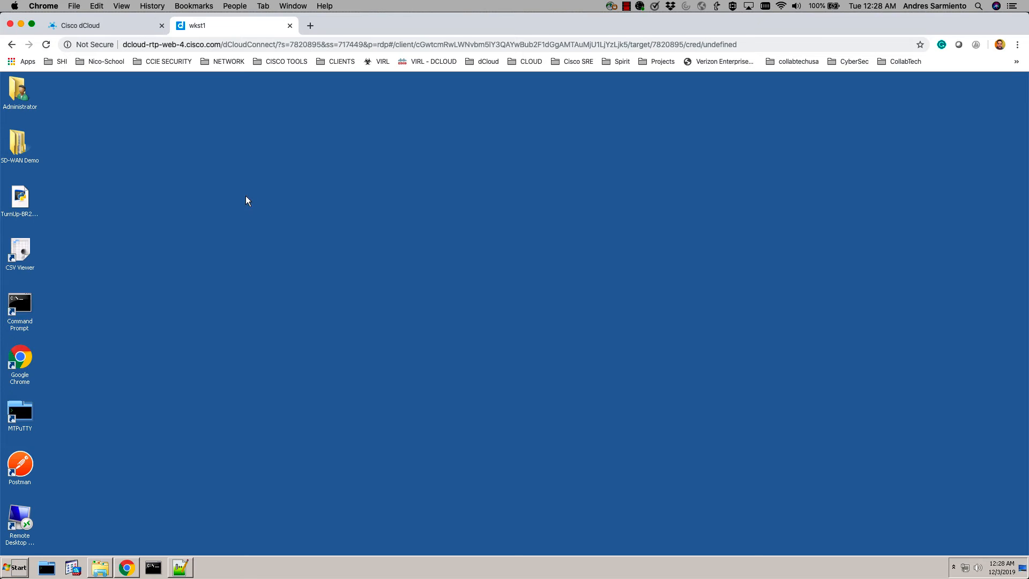
{"action": "double_click", "coordinate": [26, 191]}
- Reload the vManage Main Dashboard until it shows 8 WAN Edges and 10 control connections
{"action": "left_click", "coordinate": [127, 567]}
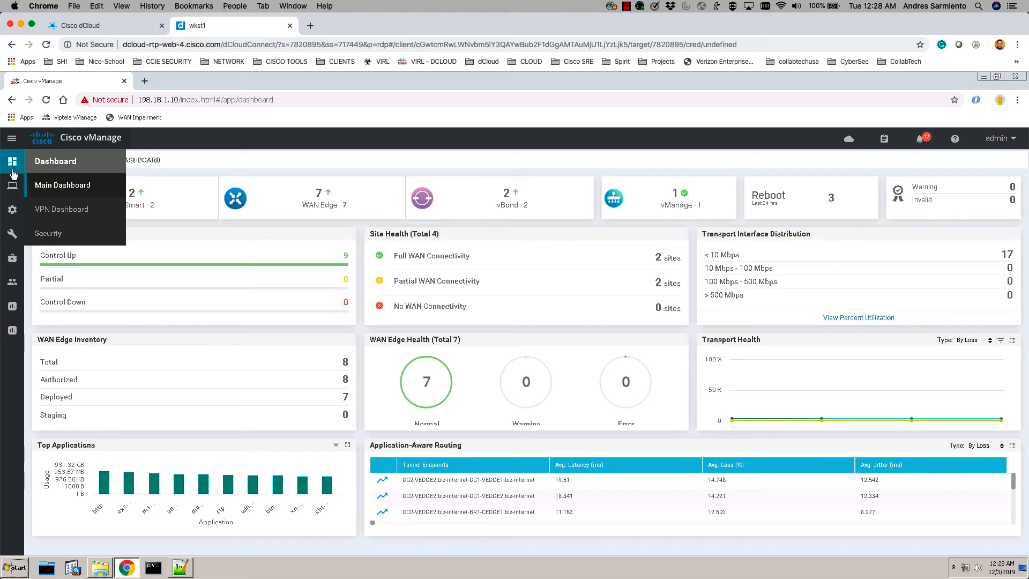
{"action": "left_click", "coordinate": [53, 186]}
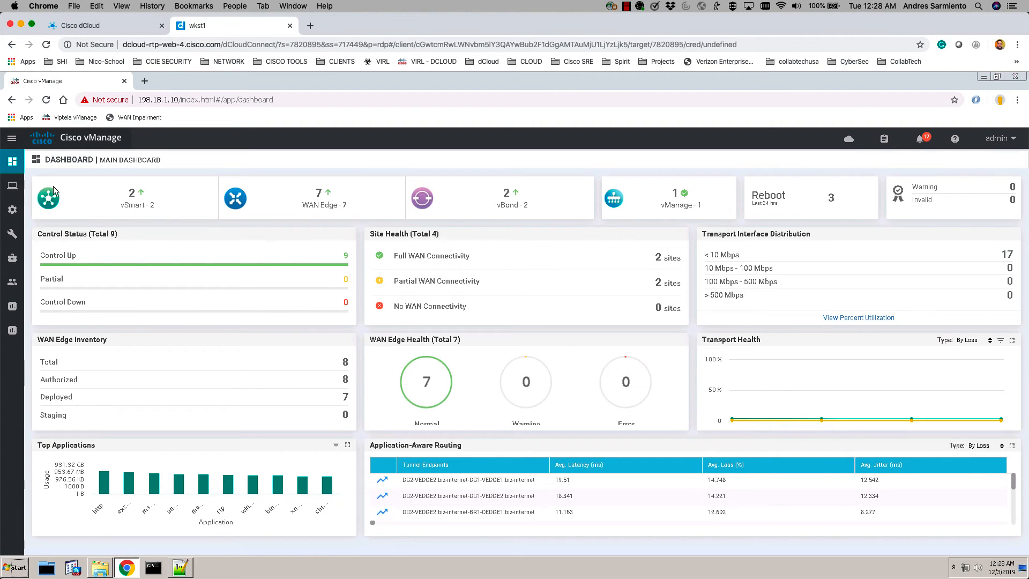
{"action": "left_click", "coordinate": [692, 102]}
{"action": "key", "text": "Return"}
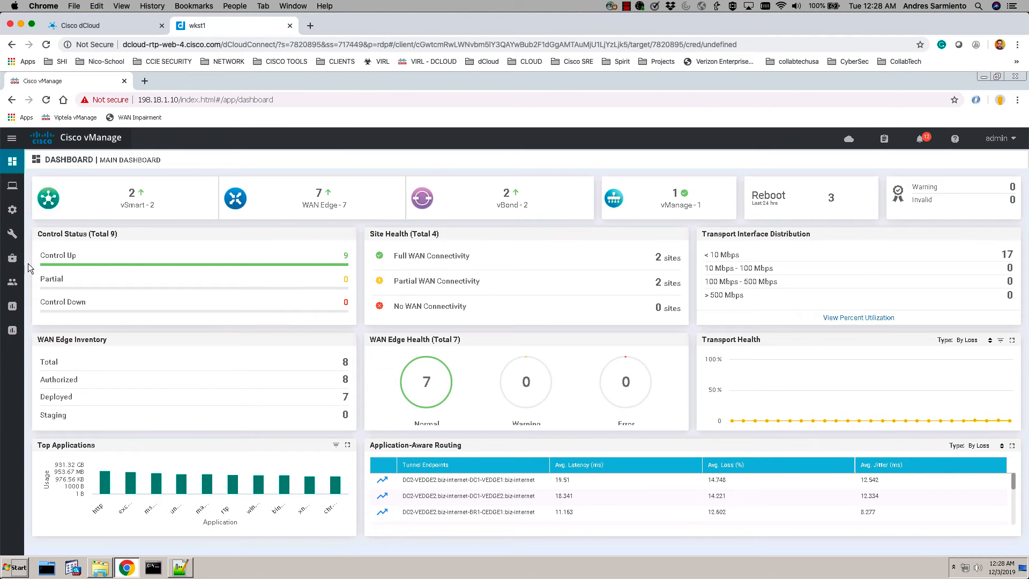
{"action": "left_click", "coordinate": [66, 193]}
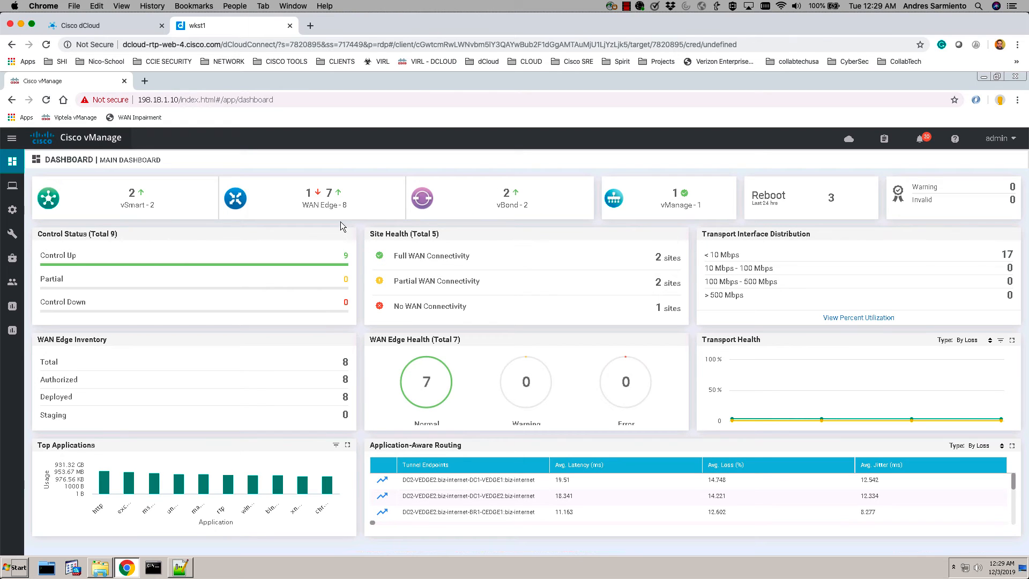
{"action": "left_click", "coordinate": [347, 100]}
{"action": "key", "text": "ctrl+a"}
{"action": "key", "text": "Return"}
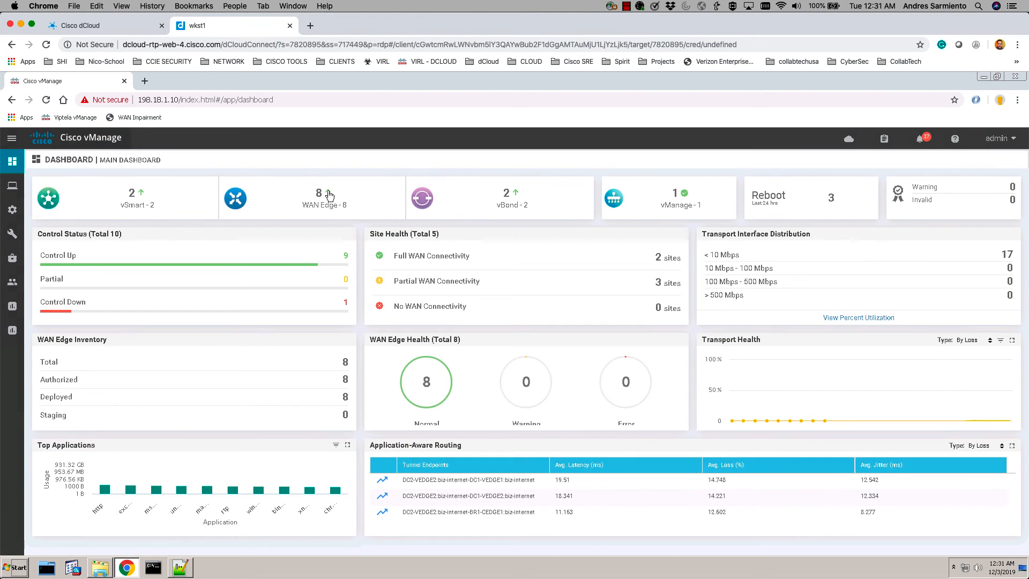
- Open the Device Dashboard for BR2-VEDGE1 (10.4.0.1, site 400) from the WAN Edge list
{"action": "left_click", "coordinate": [329, 195]}
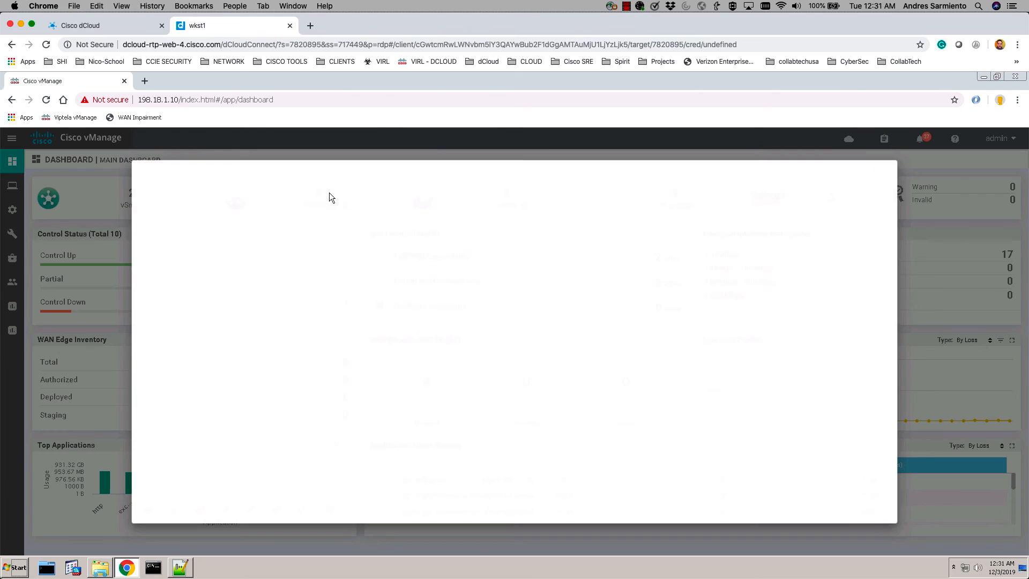
{"action": "left_click", "coordinate": [247, 366]}
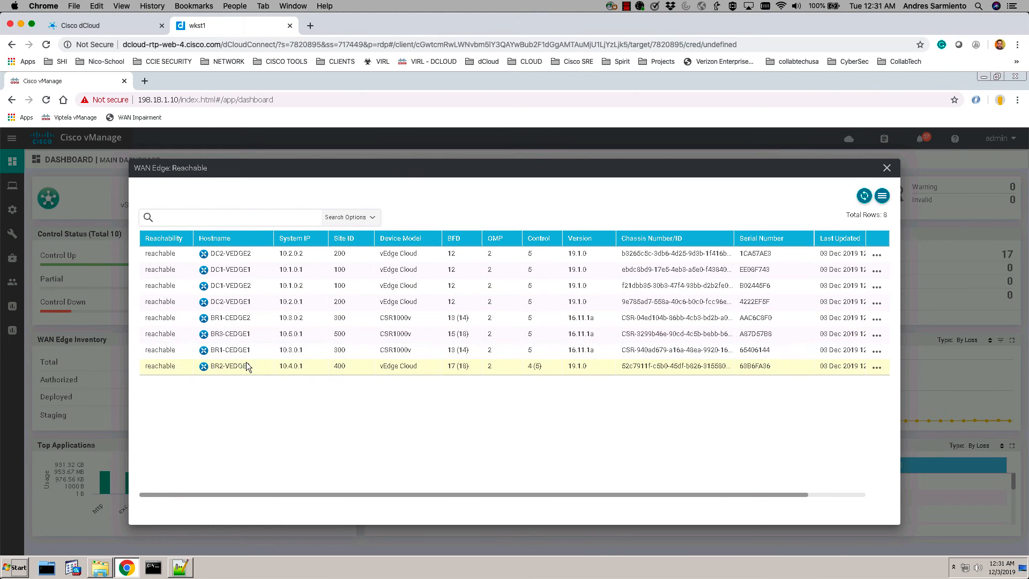
{"action": "left_click", "coordinate": [876, 369]}
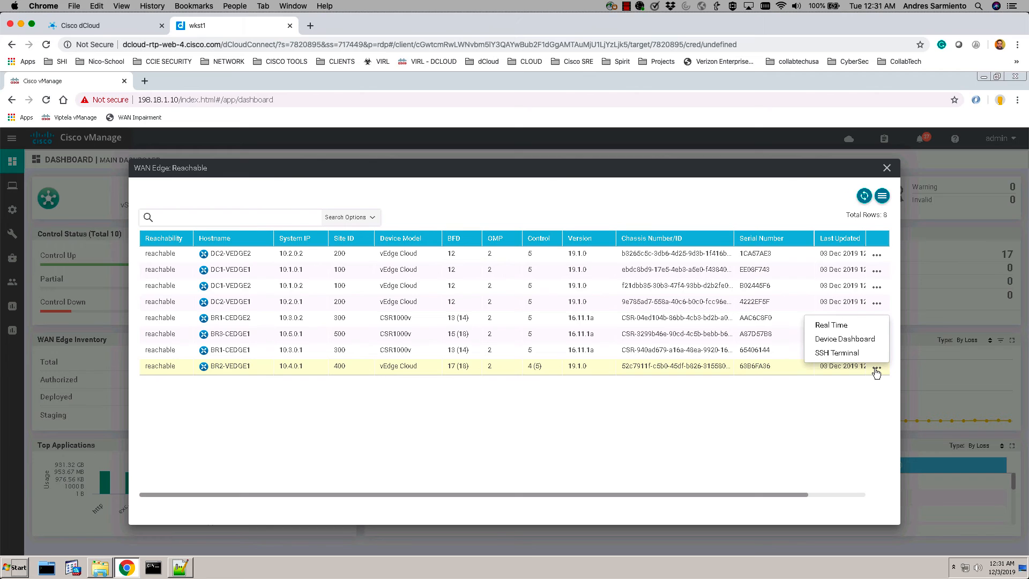
{"action": "left_click", "coordinate": [851, 340]}
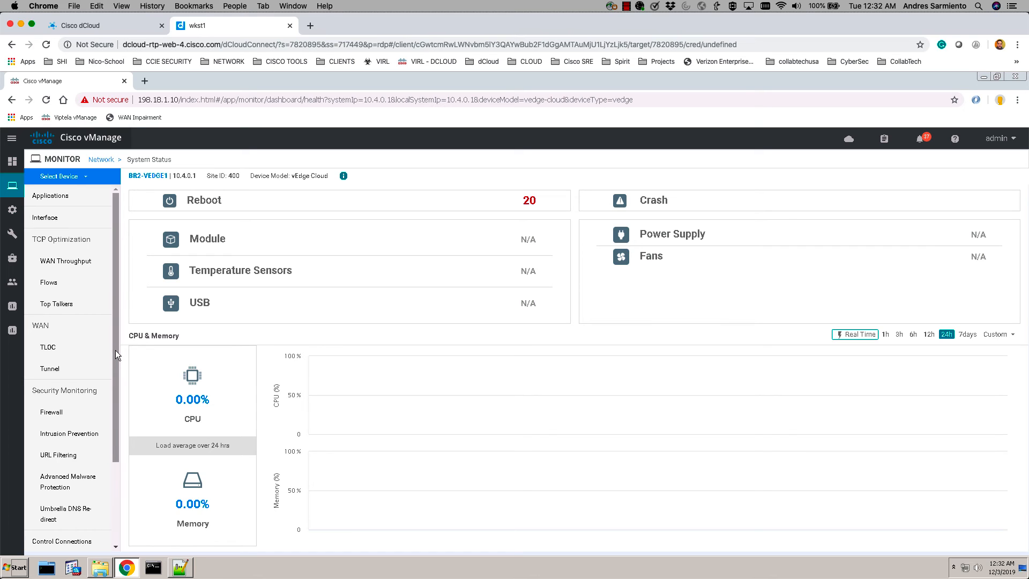
- Show BR2-VEDGE1's WAN Tunnel table: 18 IPSEC tunnels over mpls and biz-internet, 17 up
{"action": "left_click", "coordinate": [50, 369]}
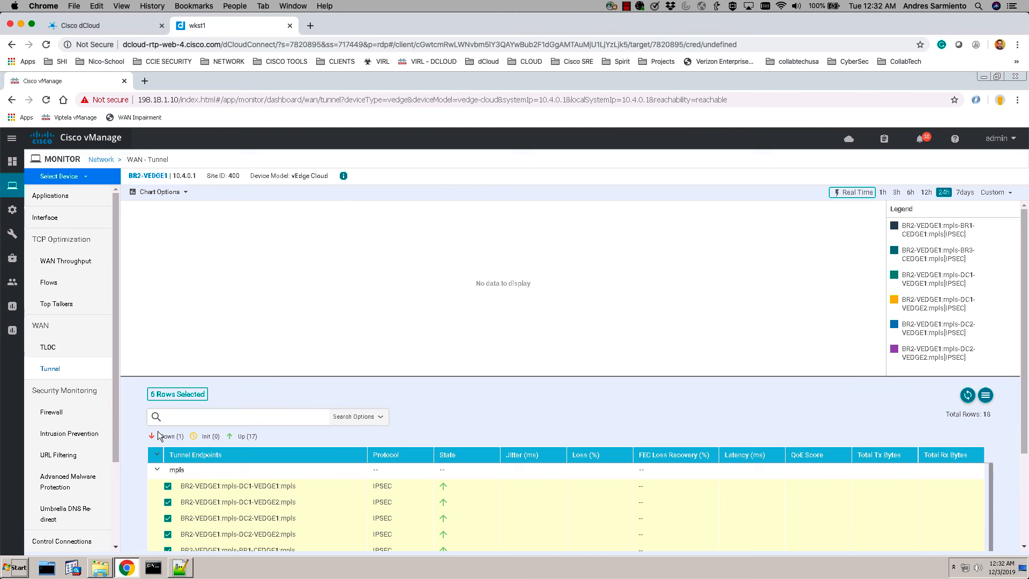
{"action": "scroll", "coordinate": [127, 458], "scroll_direction": "down", "scroll_amount": 2}
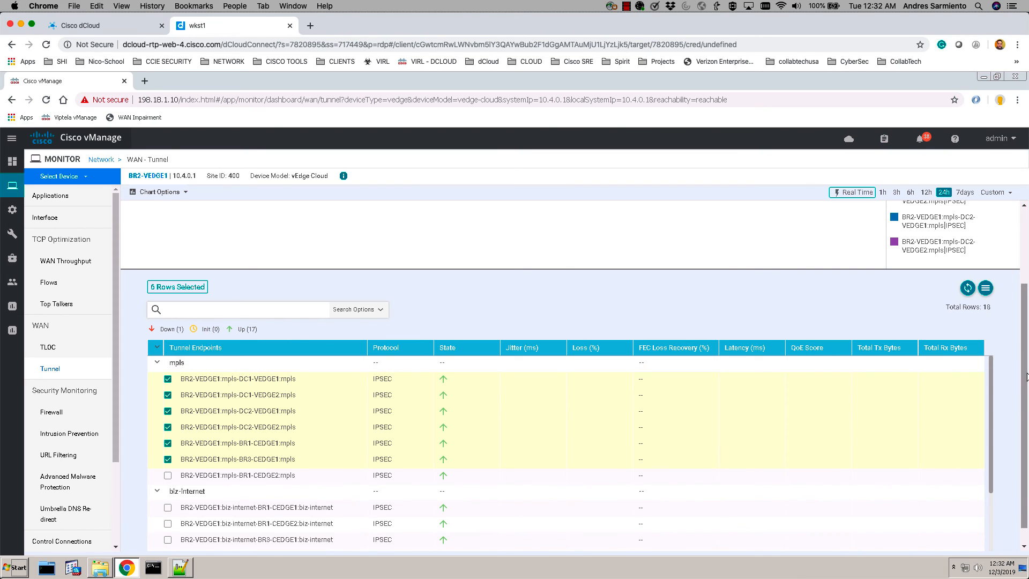
{"action": "scroll", "coordinate": [1020, 425], "scroll_direction": "down", "scroll_amount": 1}
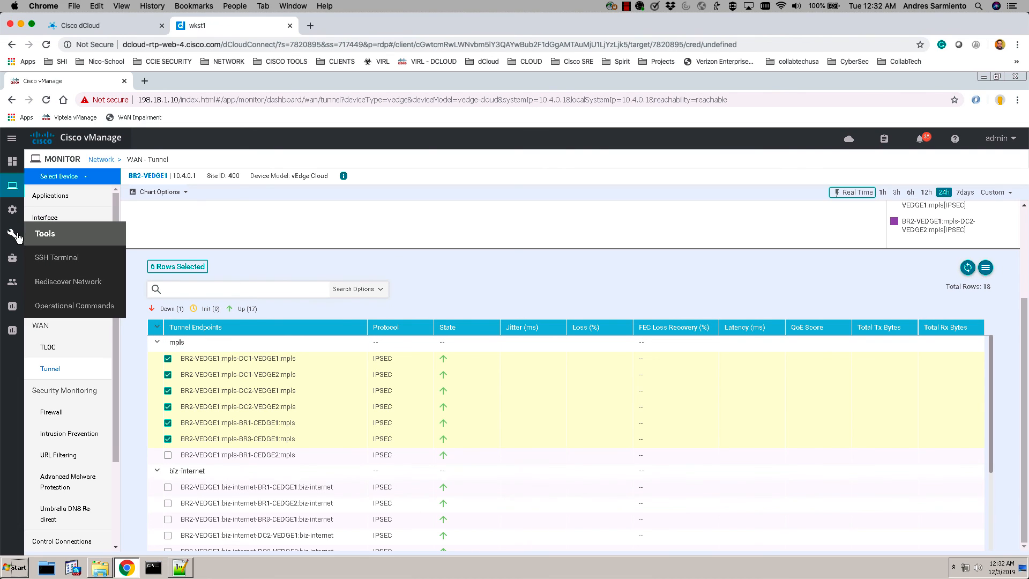
- Go to Configuration > Policies and select the StrictHub-n-Spoke centralized policy
{"action": "mouse_move", "coordinate": [17, 213]}
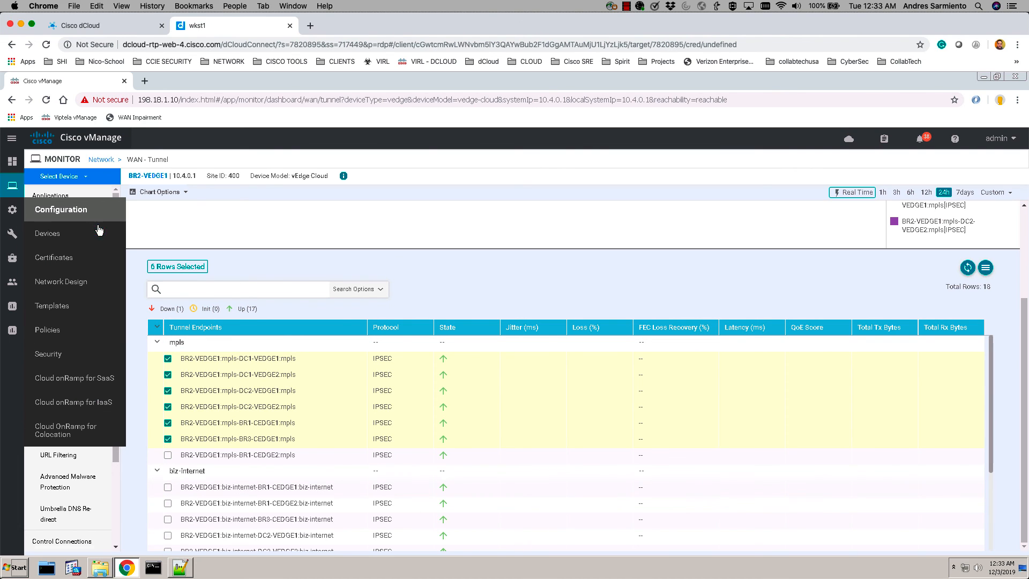
{"action": "left_click", "coordinate": [55, 333]}
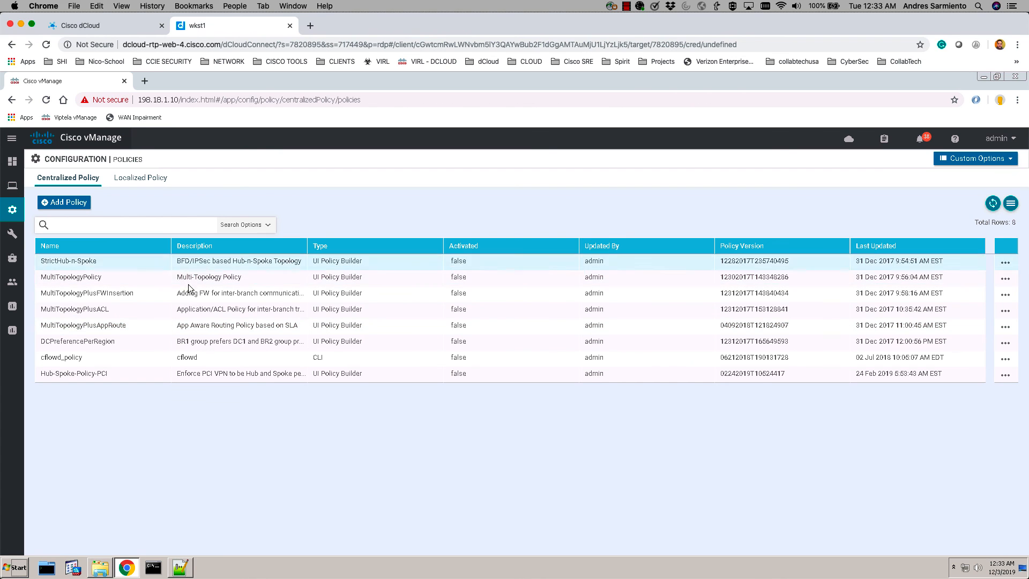
{"action": "left_click", "coordinate": [108, 263]}
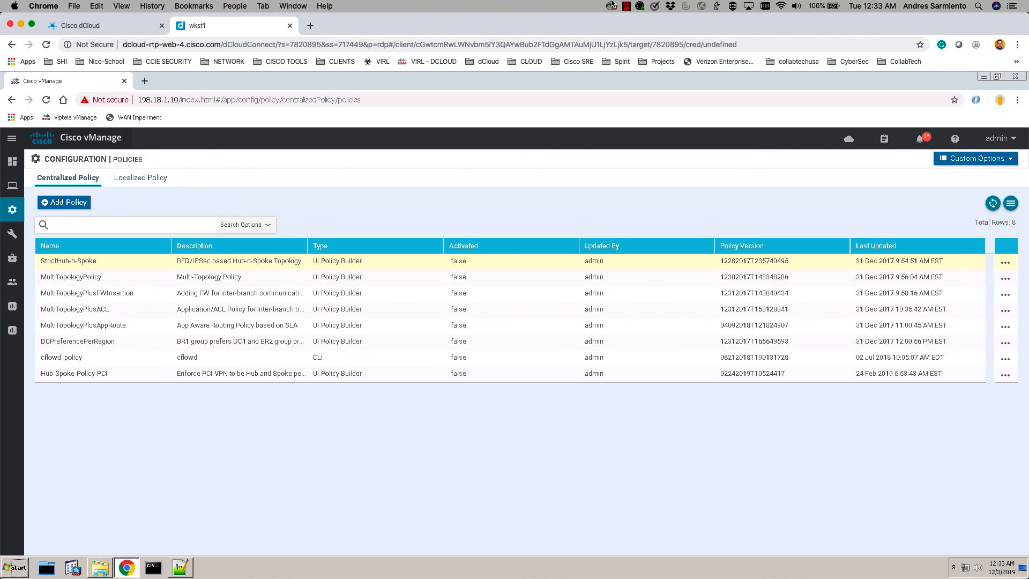
{"action": "left_click", "coordinate": [627, 7]}
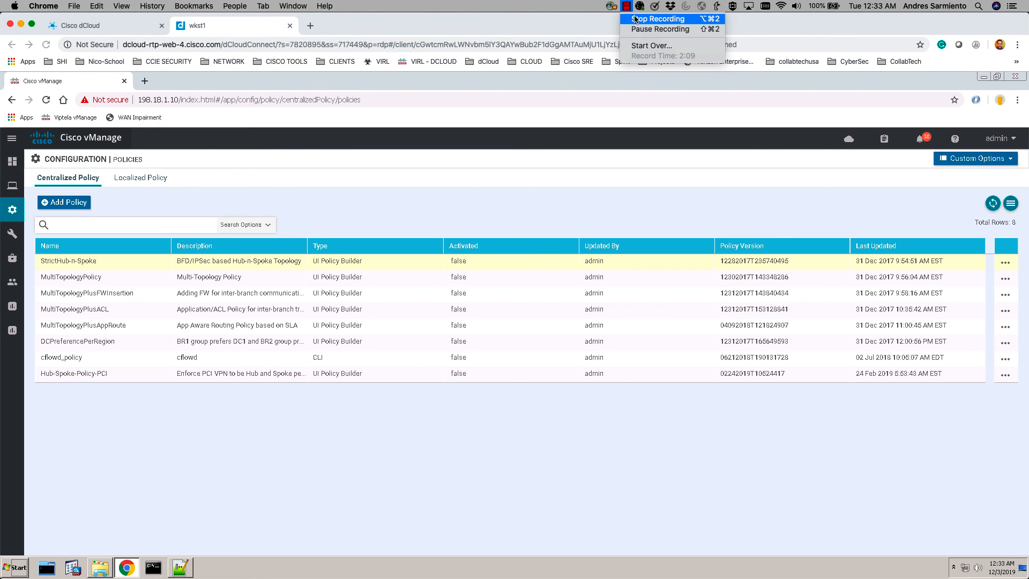